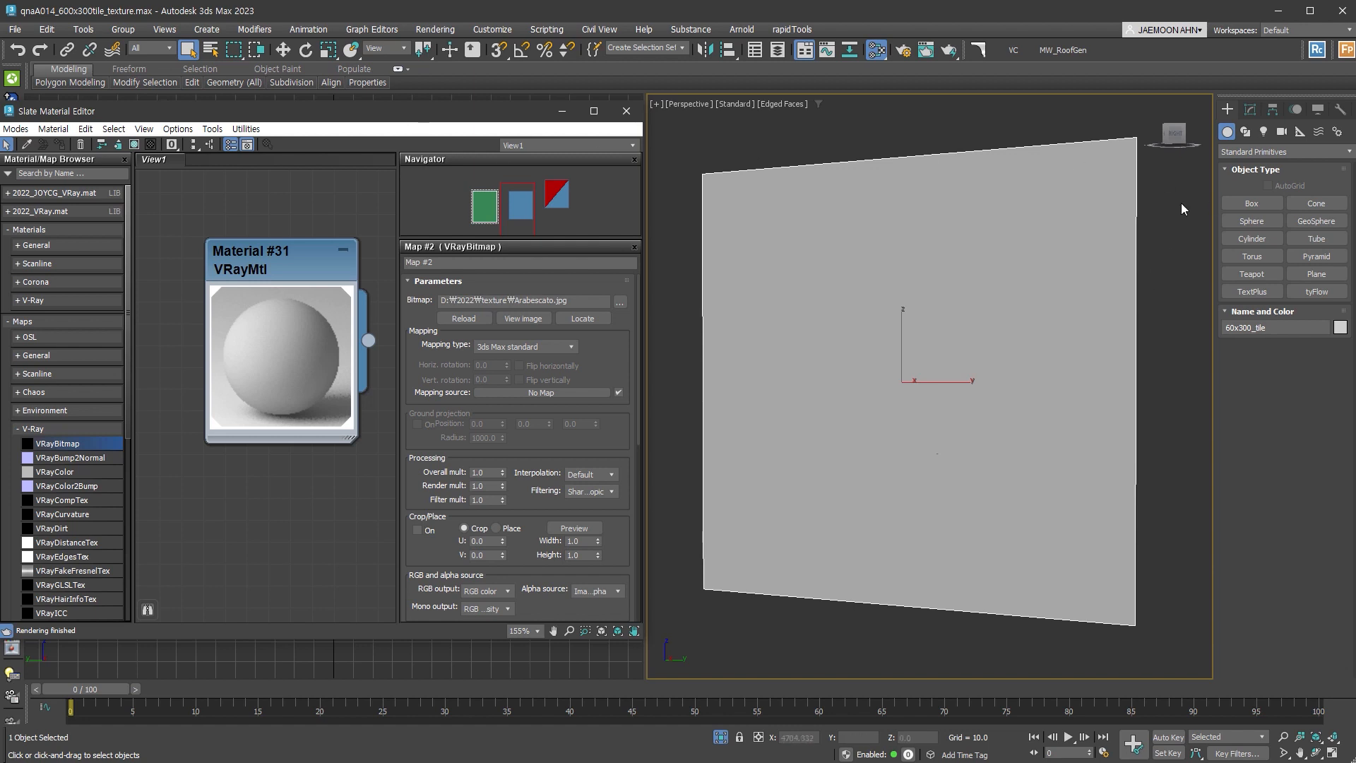
# Turn on the FloorGenerator modifier in the 60x300_tile stack, accepting the topology warning
pyautogui.click(1250, 109)
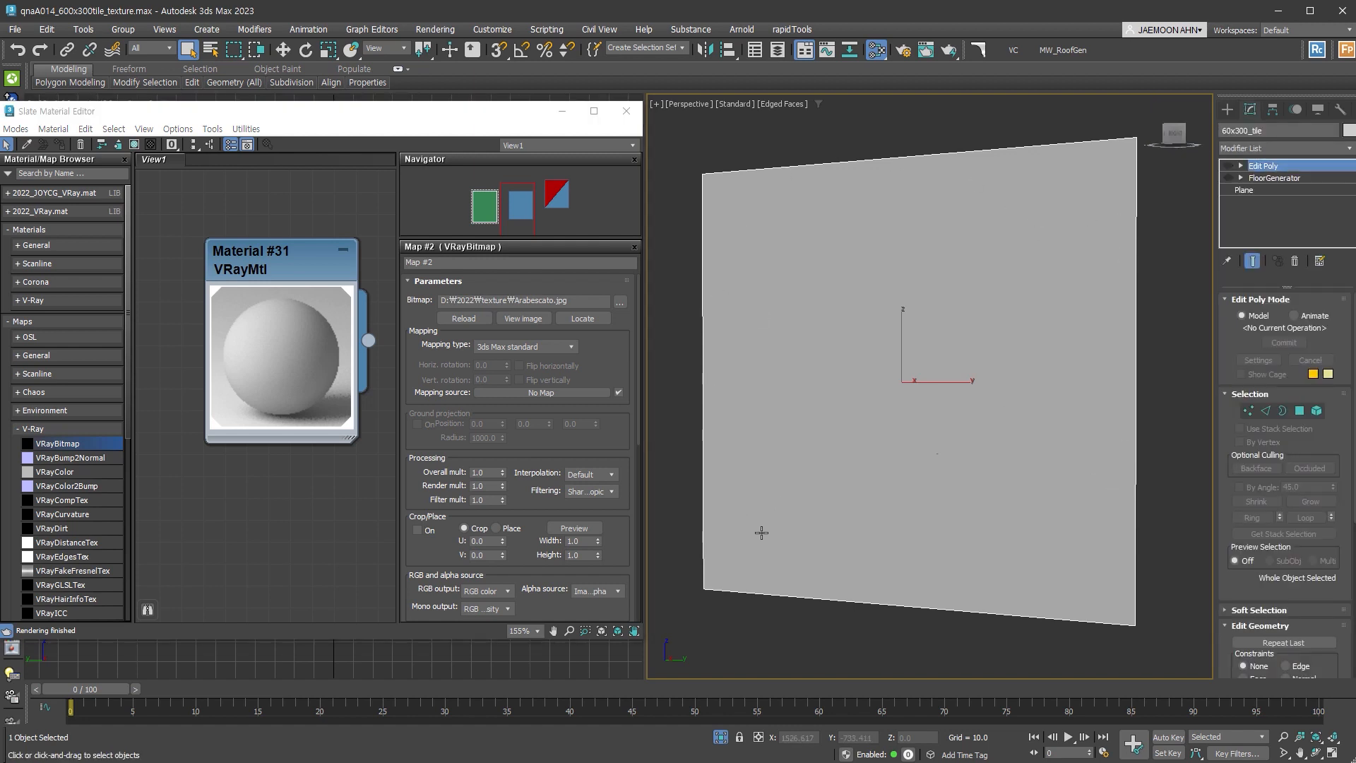
pyautogui.click(1254, 178)
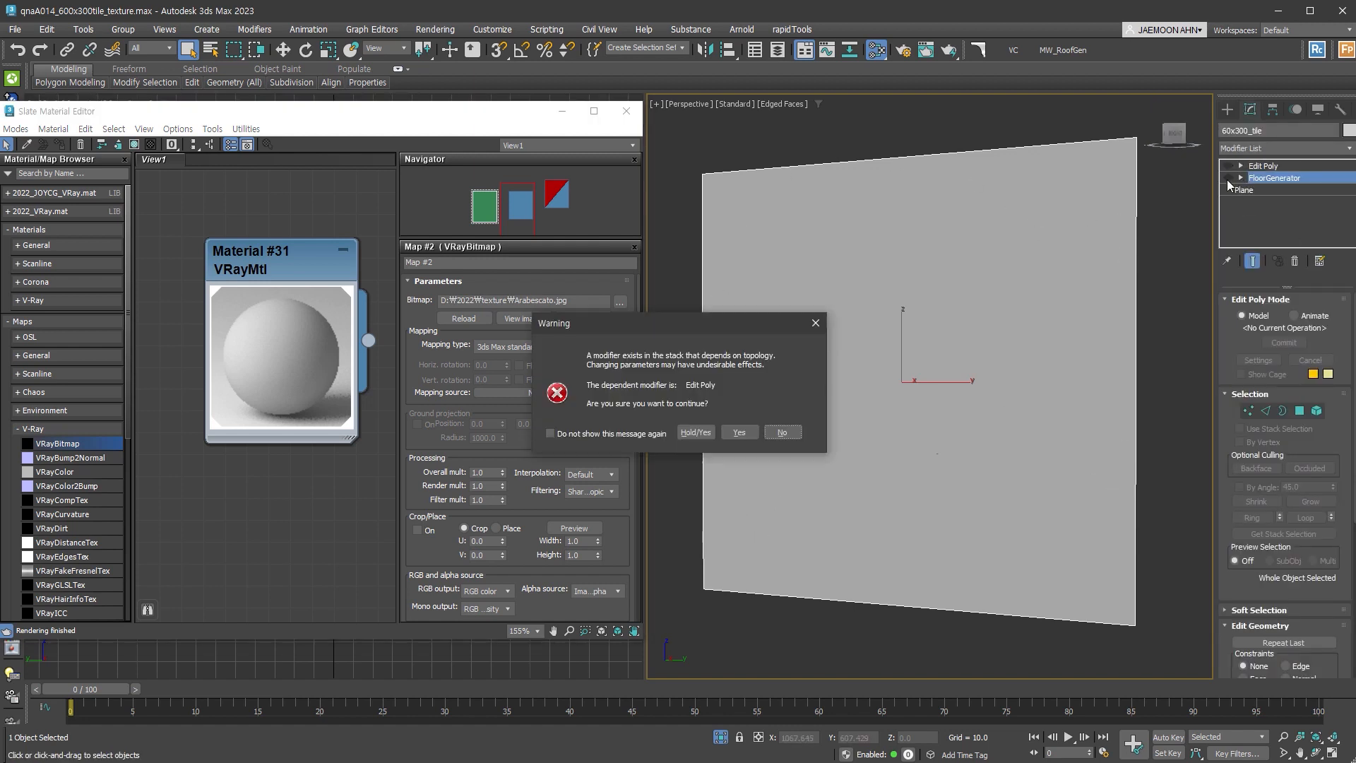
pyautogui.click(742, 431)
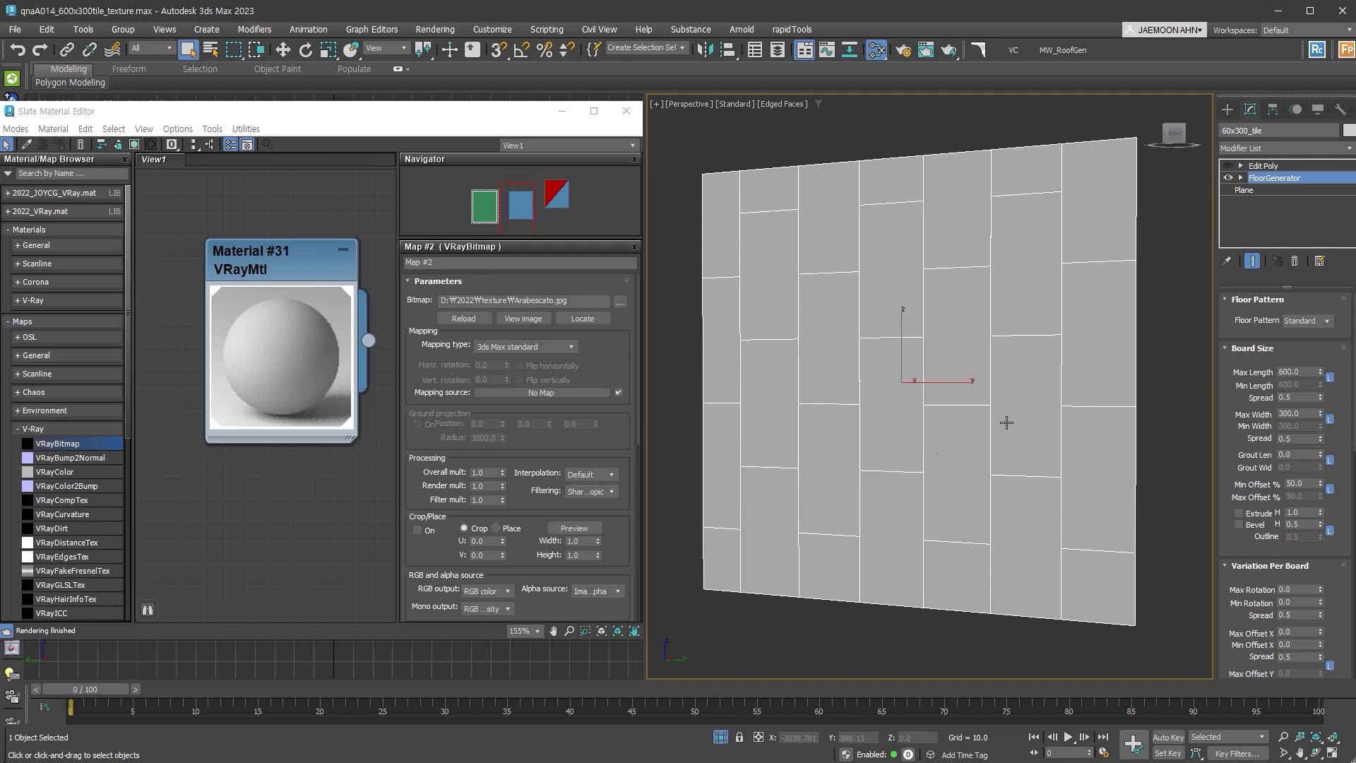
# Turn on the Edit Poly modifier above FloorGenerator and inspect the grout gaps between the tiles
pyautogui.click(1294, 167)
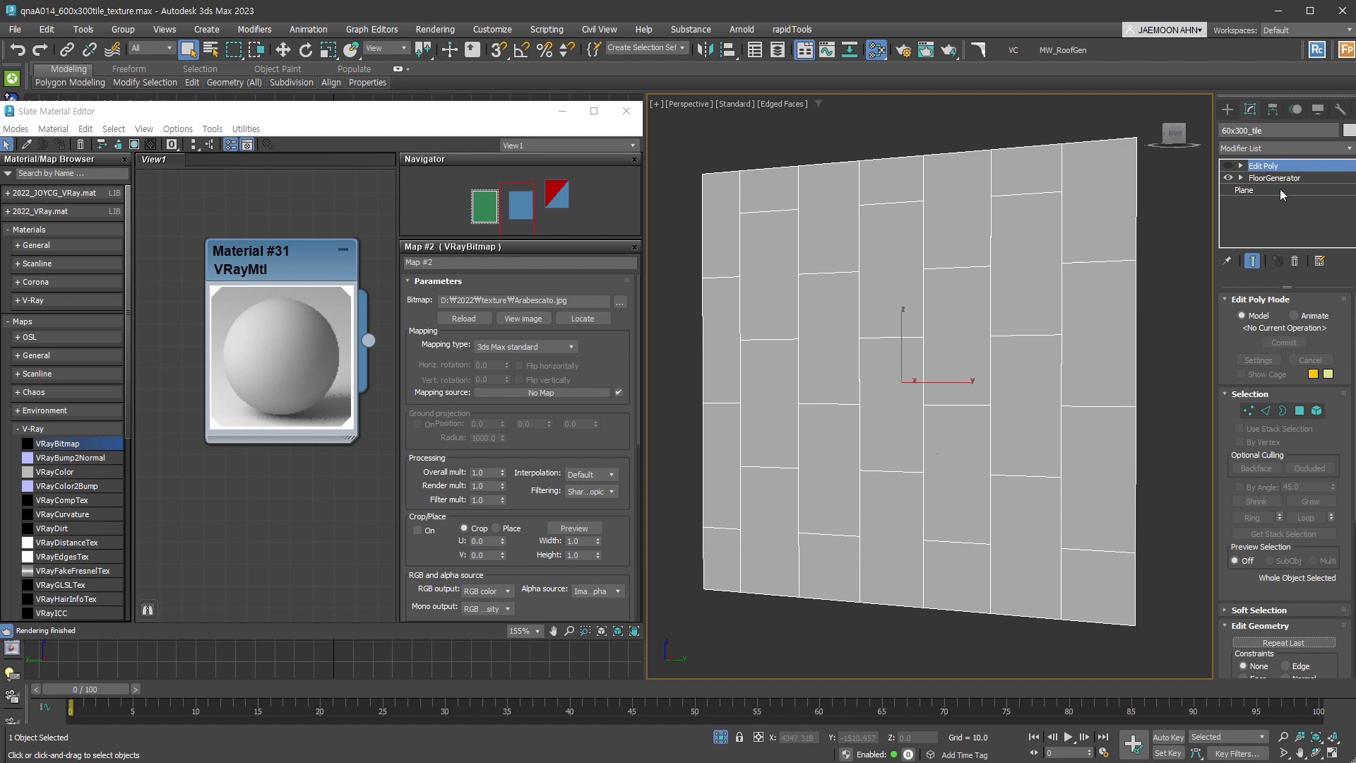
pyautogui.click(1229, 166)
pyautogui.scroll(5, 1019, 341)
pyautogui.scroll(-5, 1019, 341)
pyautogui.scroll(6, 1049, 304)
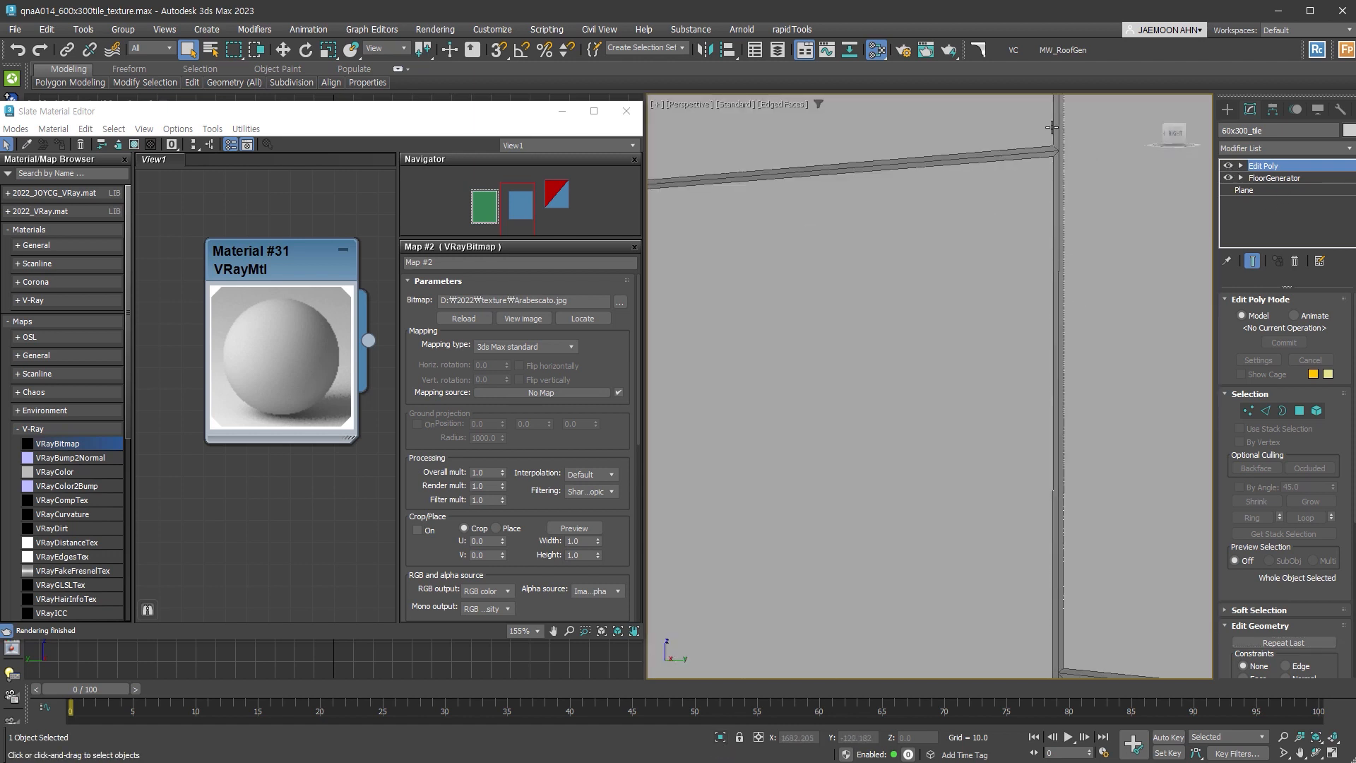
pyautogui.scroll(-6, 1054, 152)
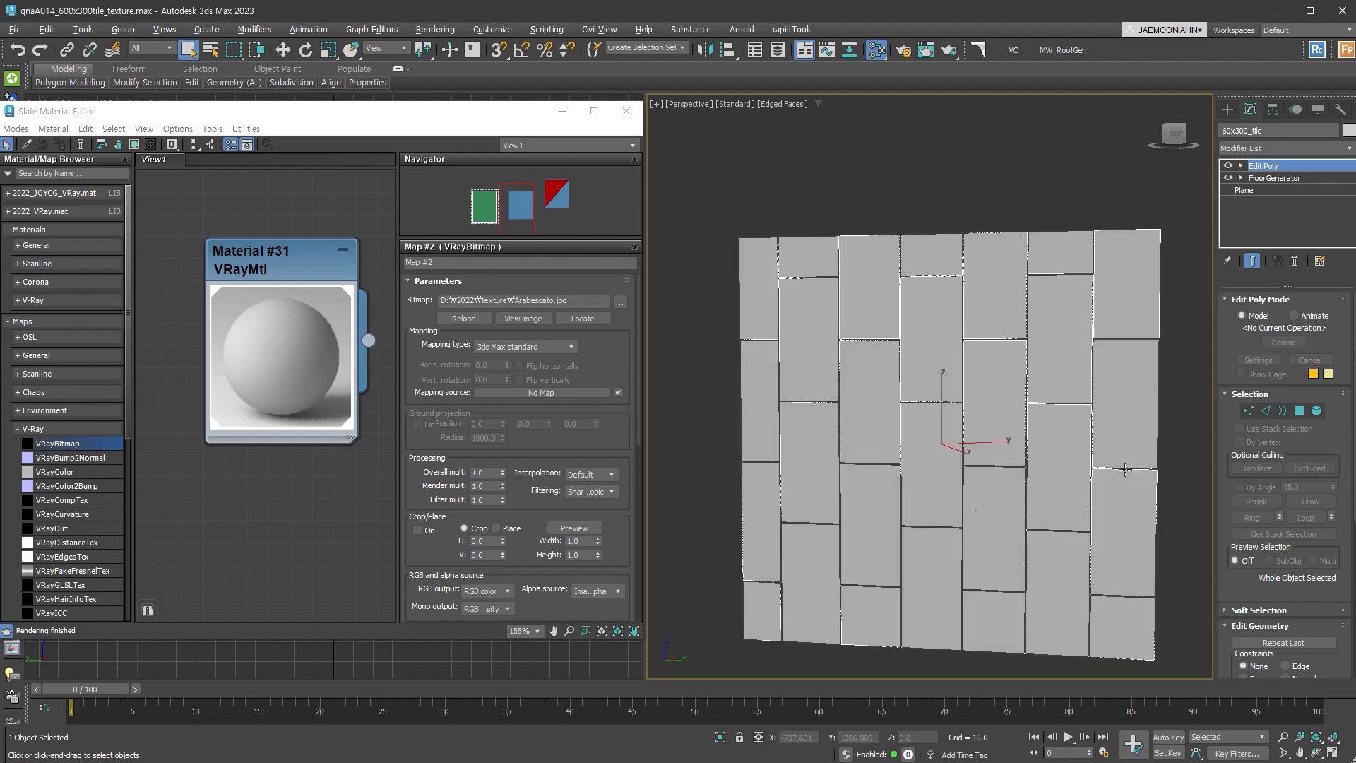
pyautogui.moveTo(1098, 460); pyautogui.dragTo(1078, 431, button='middle')
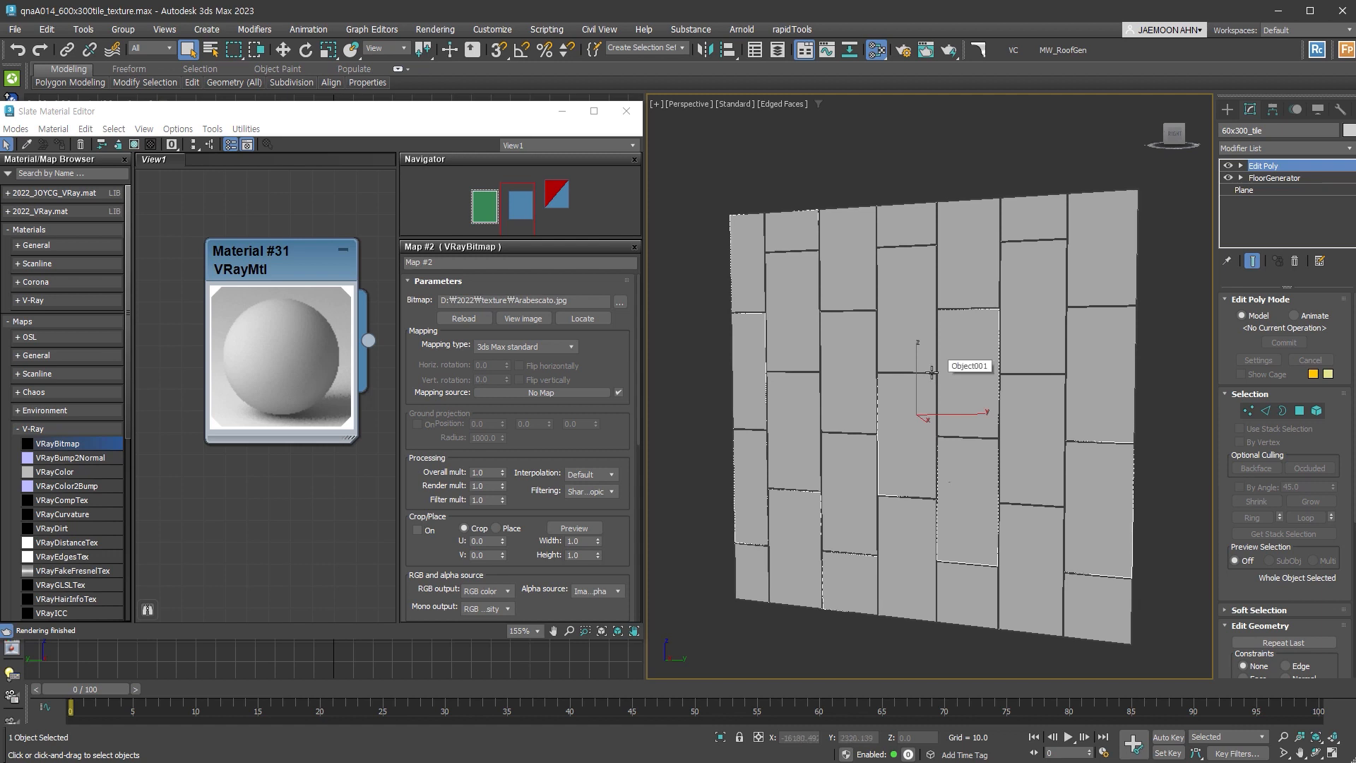
pyautogui.moveTo(1180, 477); pyautogui.dragTo(1106, 462, button='middle')
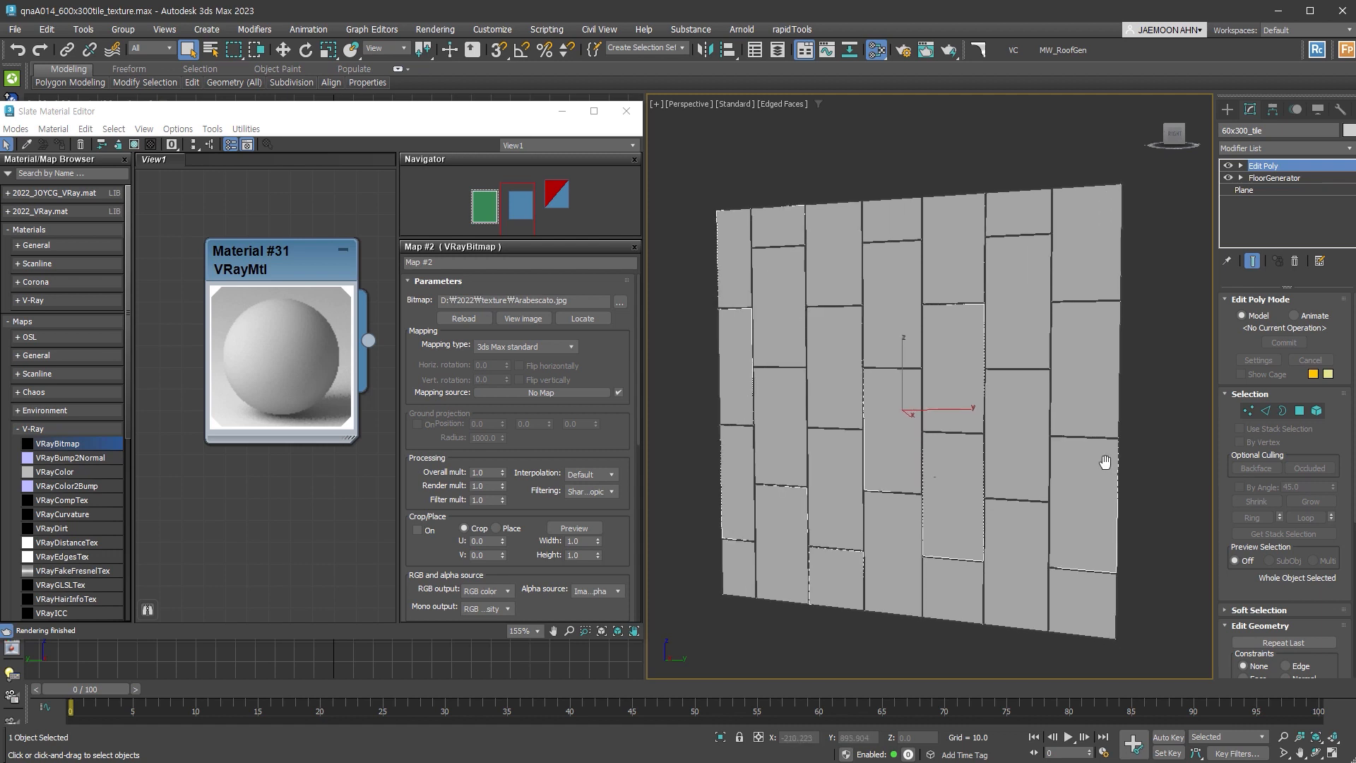
# Check that the tiles are separate elements by selecting several one at a time at Element level, leaving that level when done
pyautogui.press('5')
pyautogui.click(1093, 344)
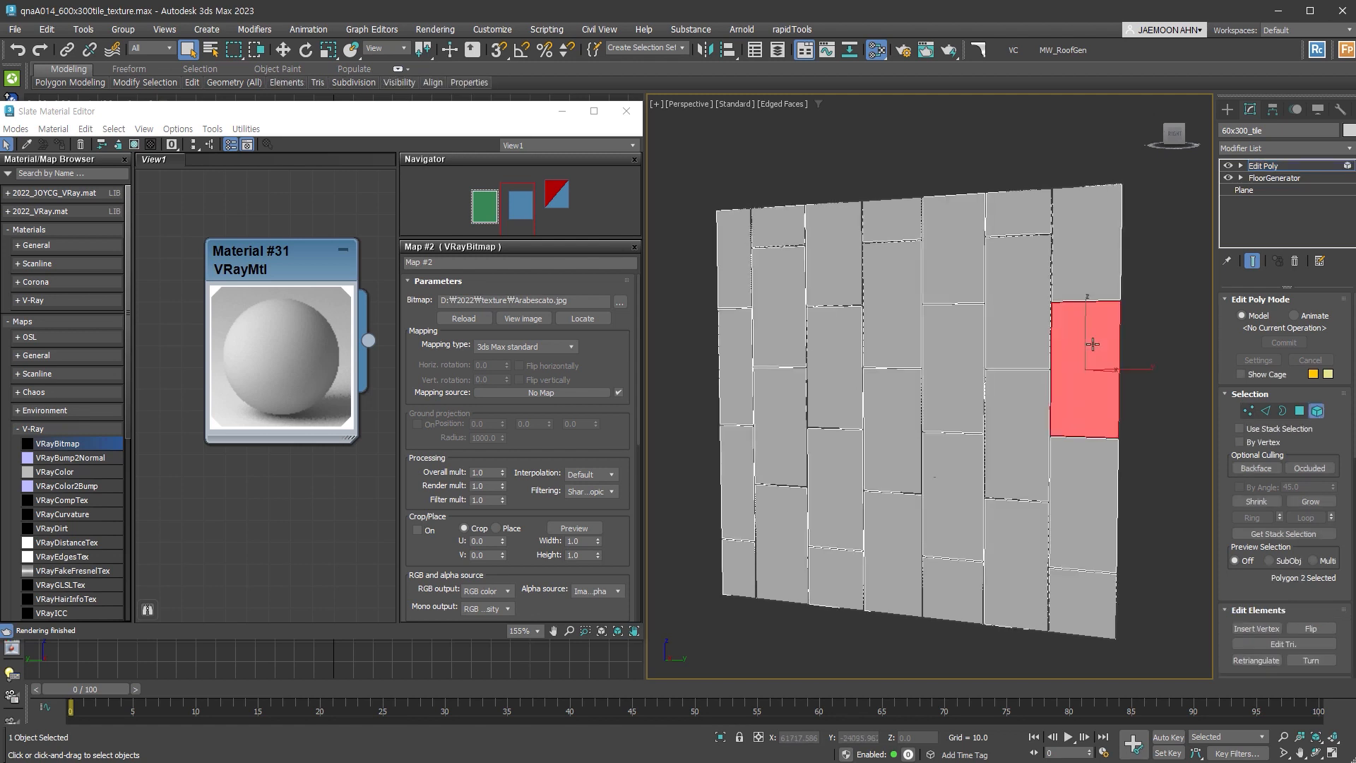
pyautogui.click(1035, 318)
pyautogui.click(1070, 269)
pyautogui.click(1023, 225)
pyautogui.click(972, 248)
pyautogui.click(952, 365)
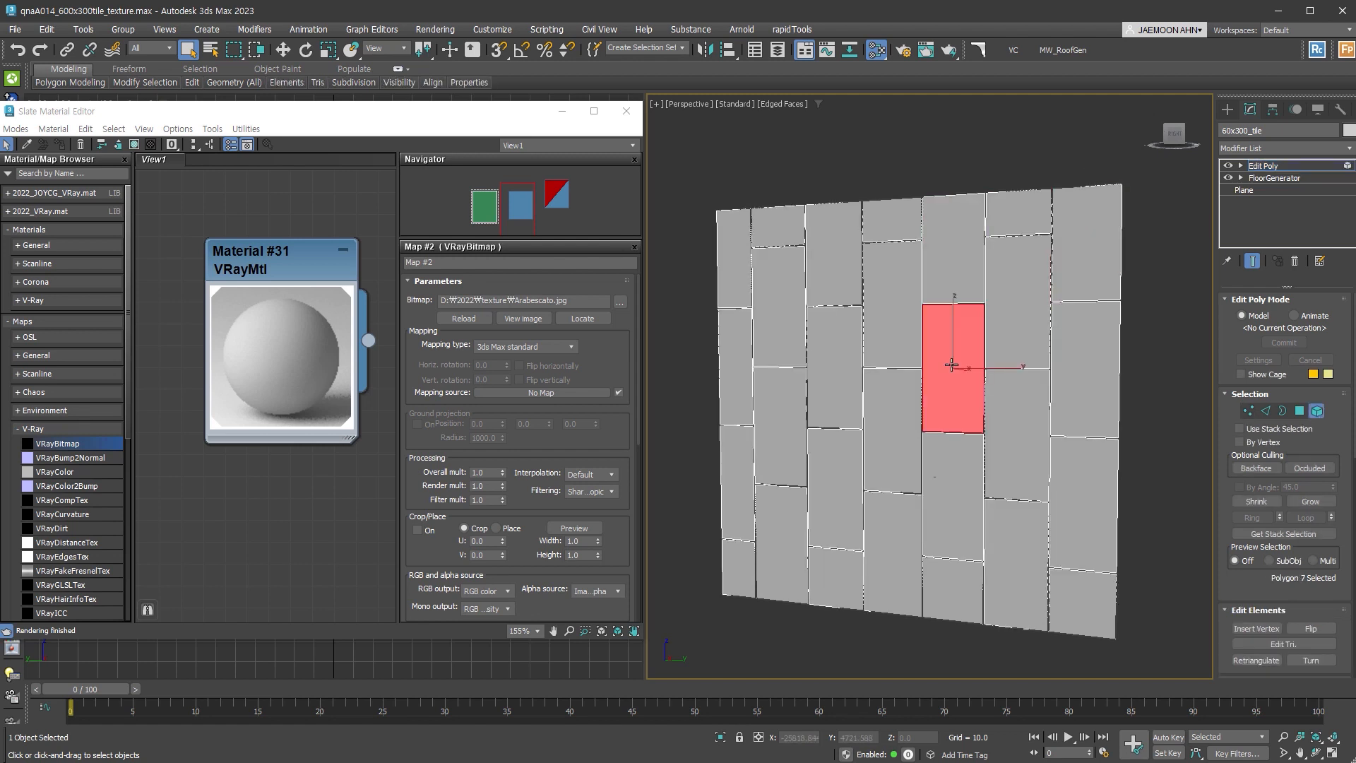
pyautogui.press('5')
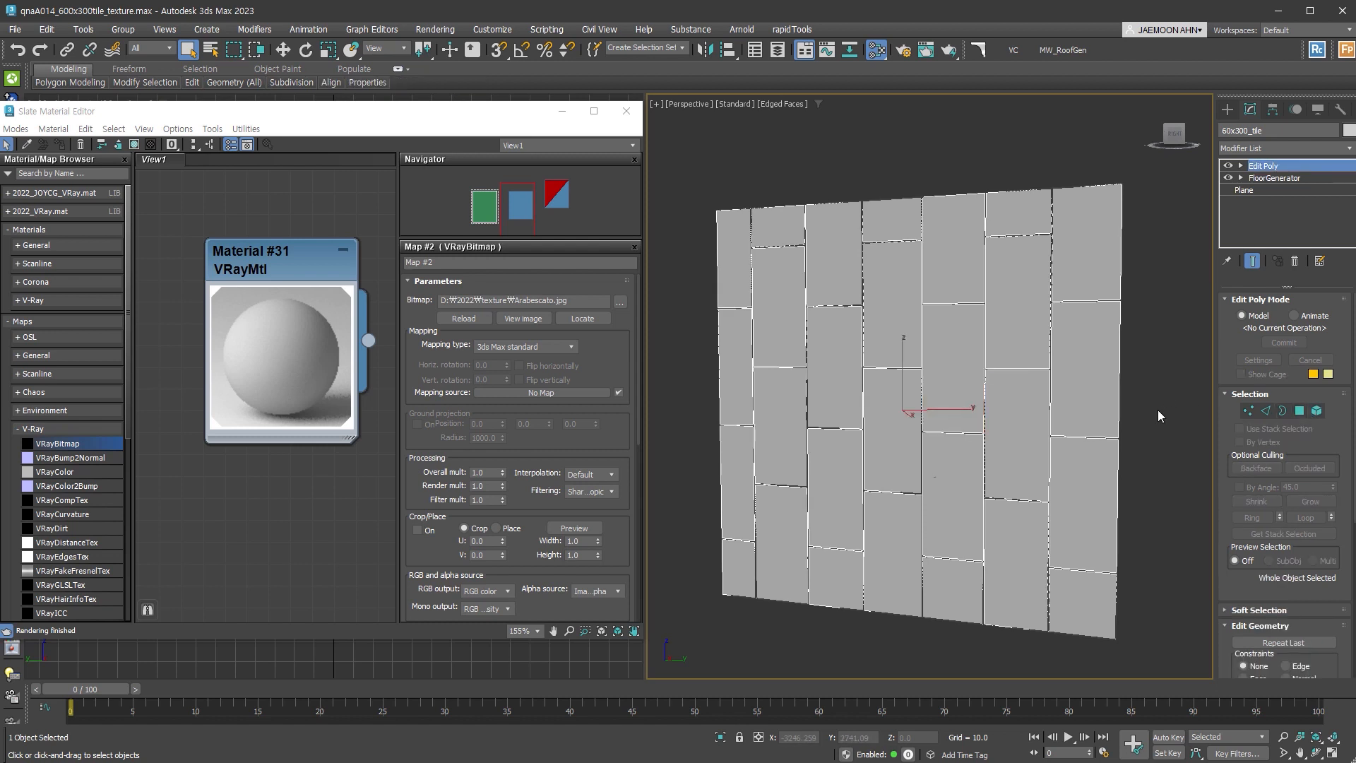
# Enlarge the Slate Material Editor and connect the VRayBitmap output to the Diffuse map of Material #31
pyautogui.scroll(-3, 185, 459)
pyautogui.moveTo(170, 460); pyautogui.dragTo(244, 435, button='middle')
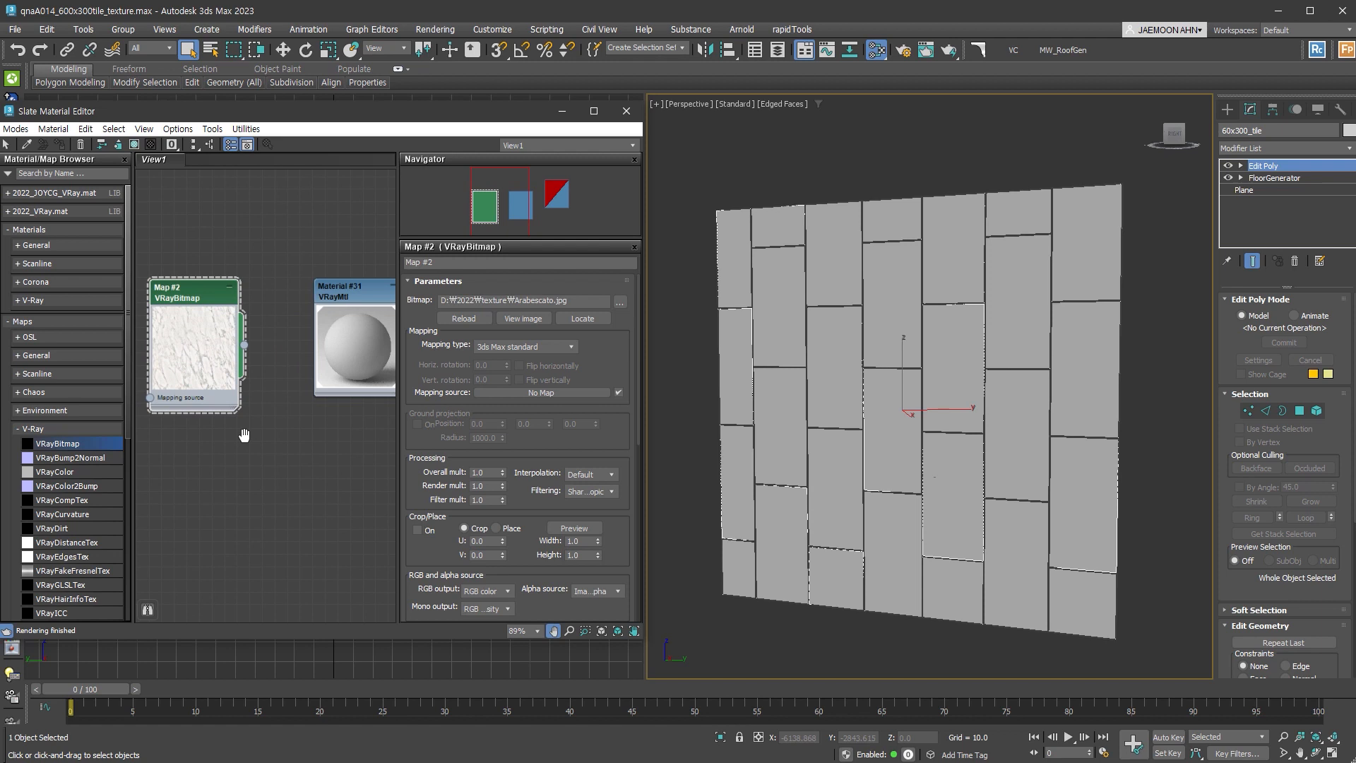
pyautogui.moveTo(643, 639); pyautogui.dragTo(725, 672)
pyautogui.moveTo(325, 419); pyautogui.dragTo(367, 429, button='middle')
pyautogui.scroll(2, 263, 375)
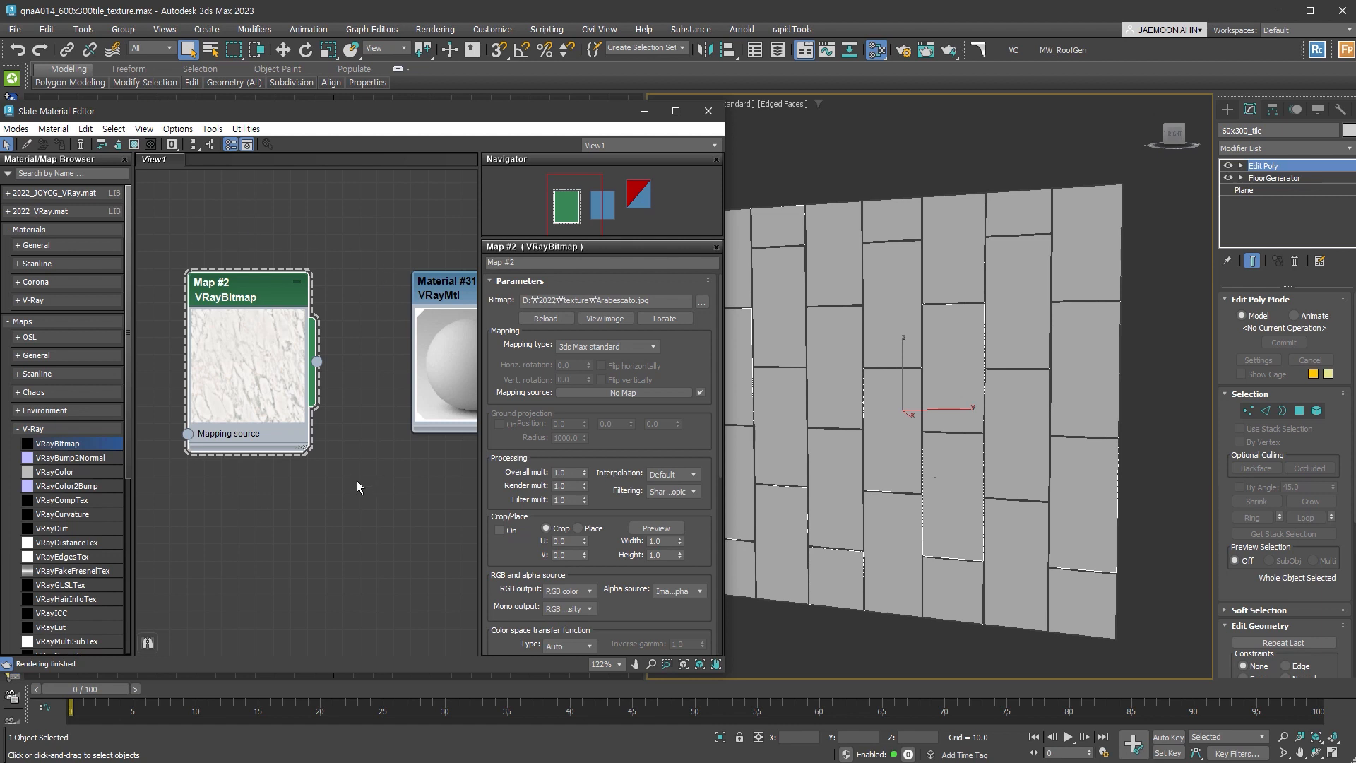
pyautogui.moveTo(317, 362); pyautogui.dragTo(419, 436)
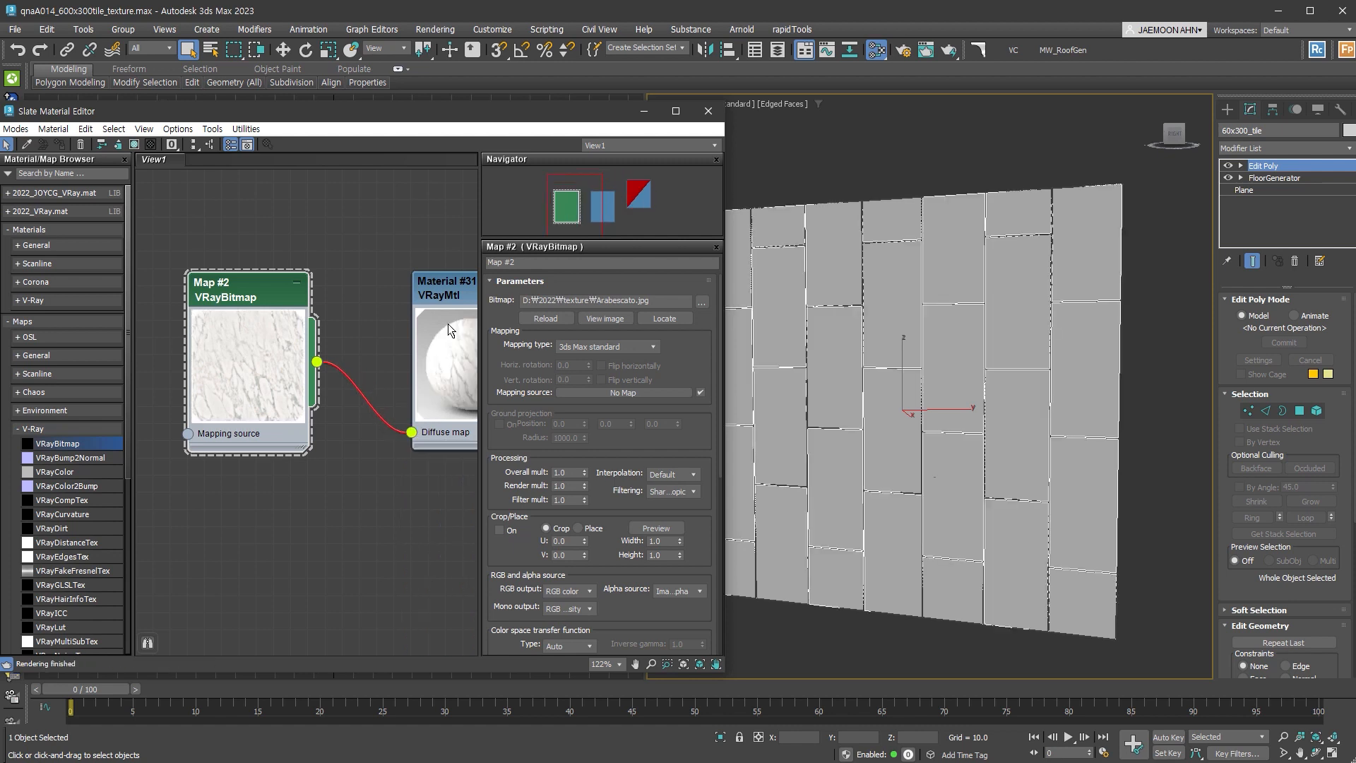
# Display the parameters of Material #31 and add a UVW Map modifier to the tile object
pyautogui.doubleClick(445, 290)
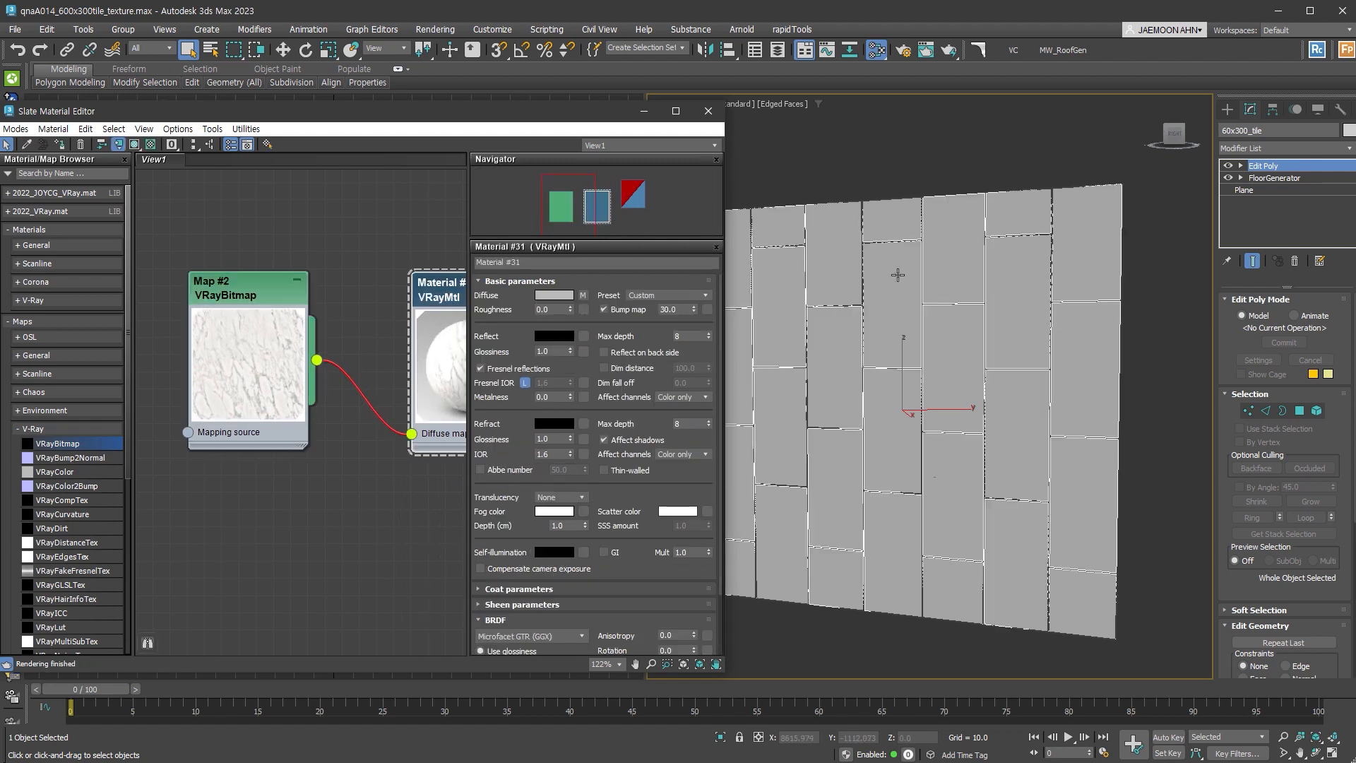
pyautogui.moveTo(388, 362); pyautogui.dragTo(275, 390, button='middle')
pyautogui.scroll(1, 275, 390)
pyautogui.hotkey('shift', 'u')
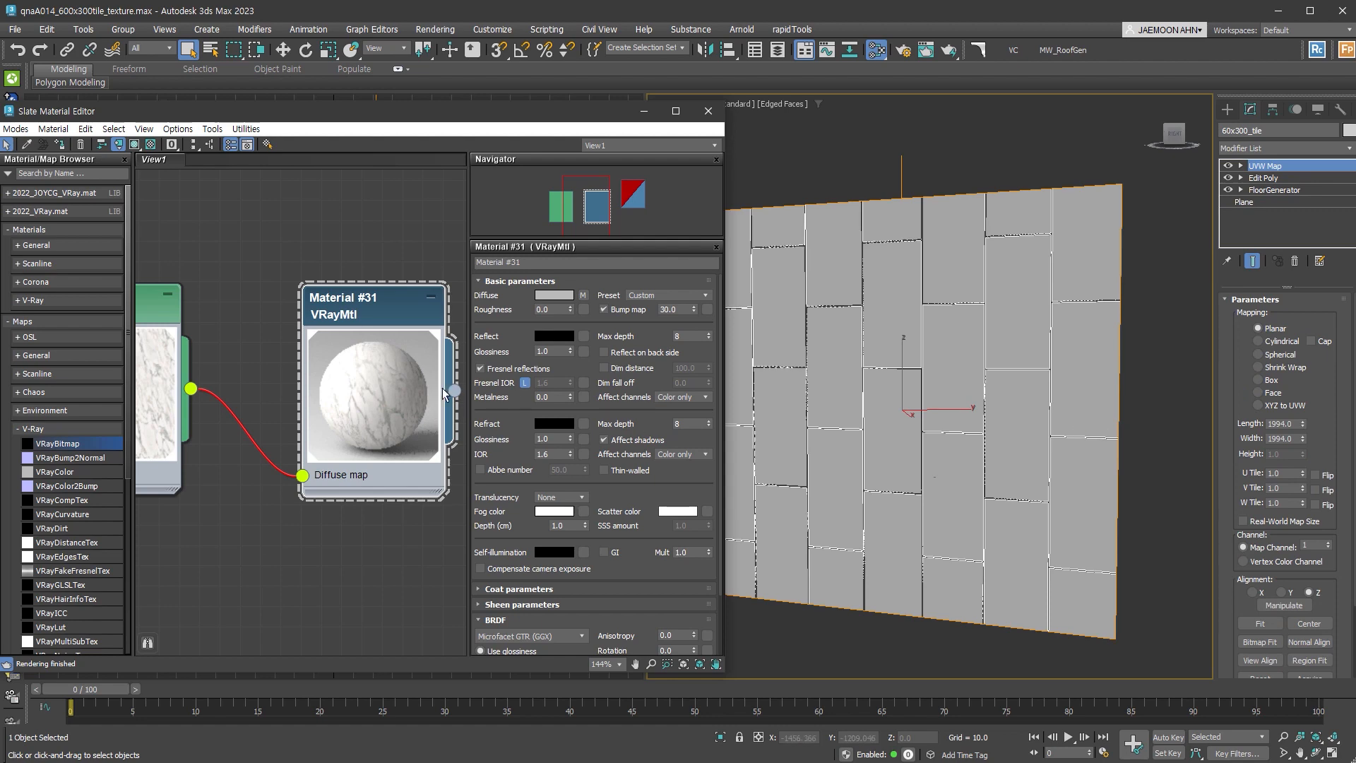
# Show the Arabescato VRayBitmap texture on the tiles in the viewport
pyautogui.moveTo(326, 318); pyautogui.dragTo(465, 335, button='middle')
pyautogui.doubleClick(233, 328)
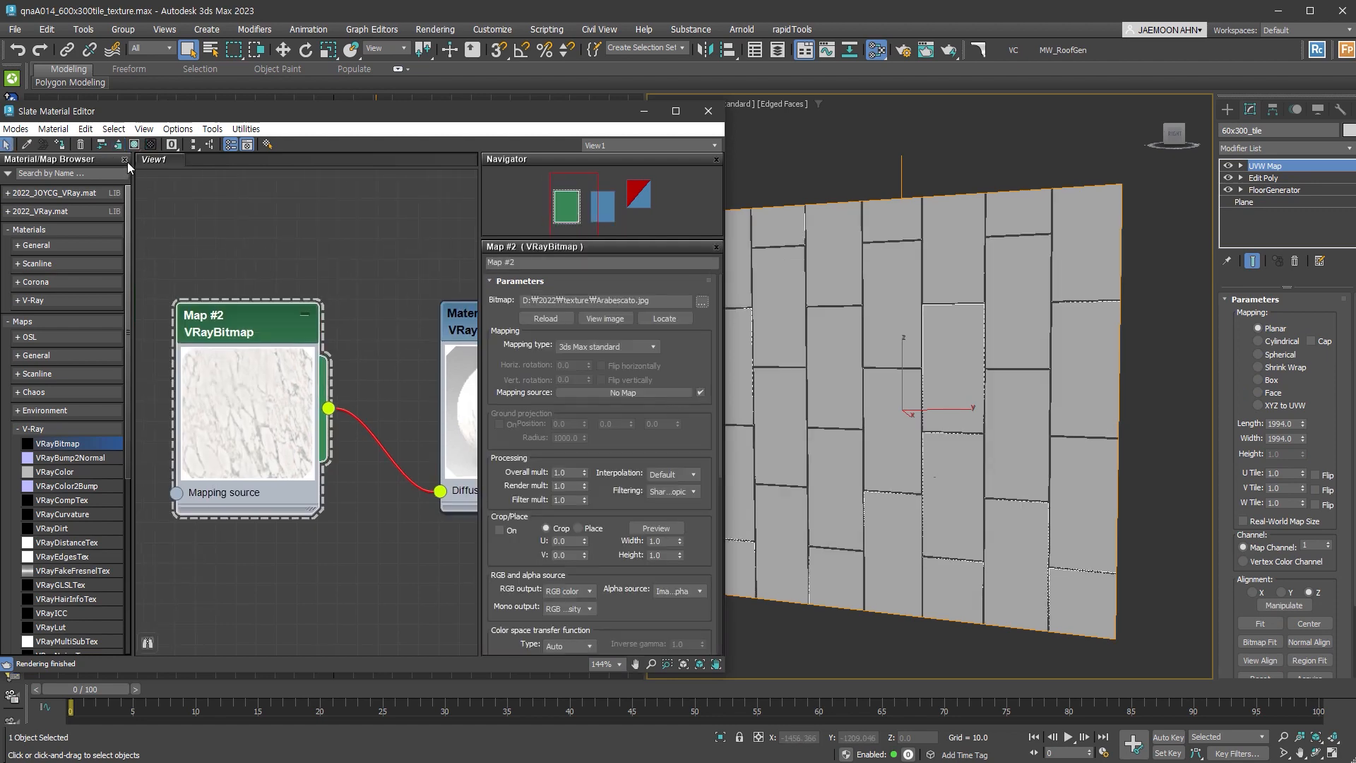
pyautogui.click(134, 144)
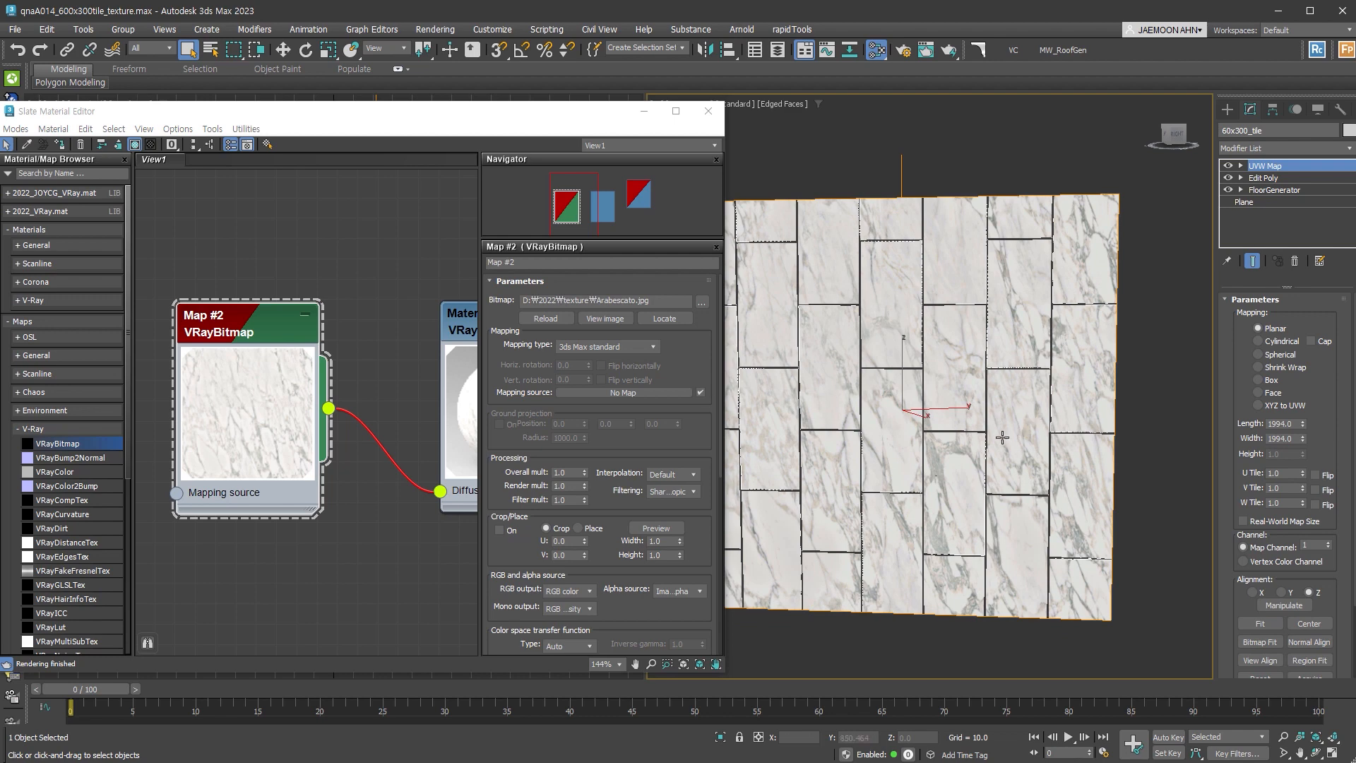
pyautogui.scroll(2, 989, 429)
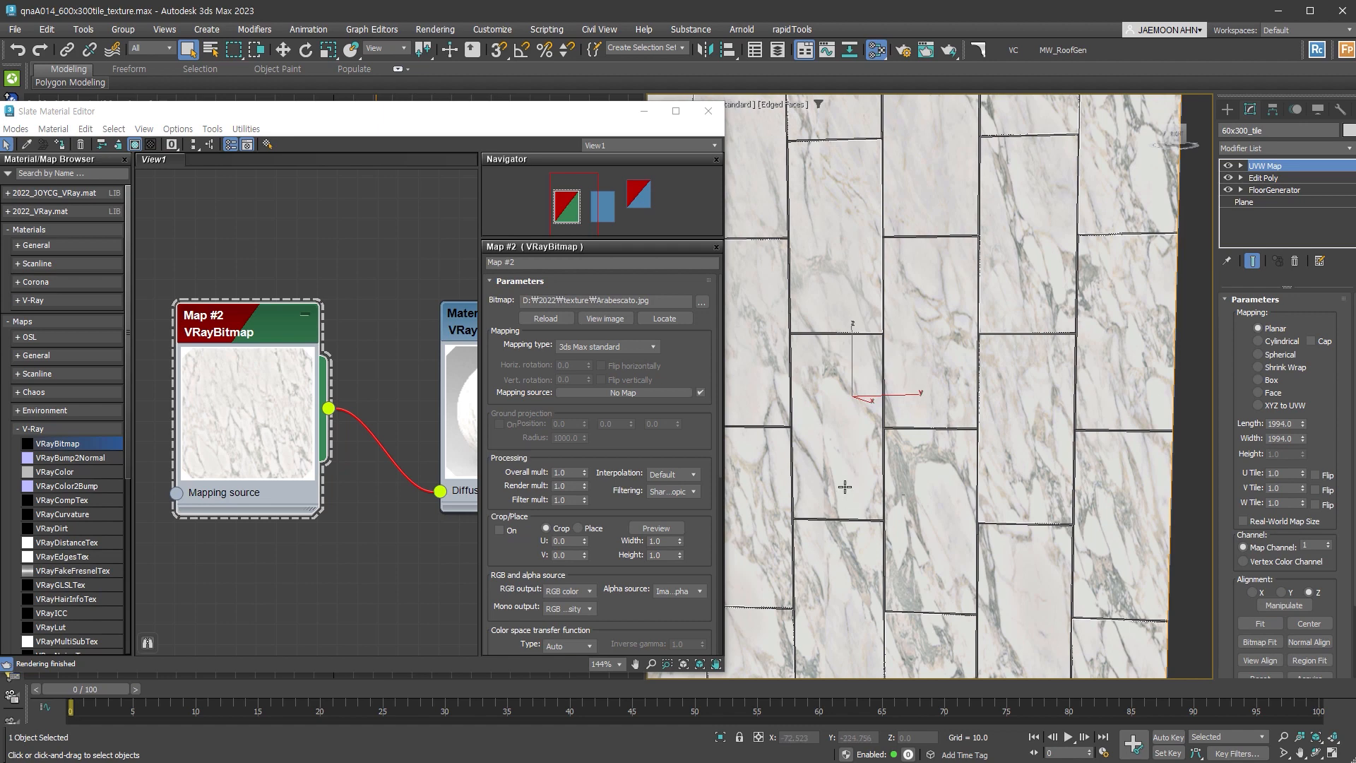
pyautogui.scroll(-5, 964, 495)
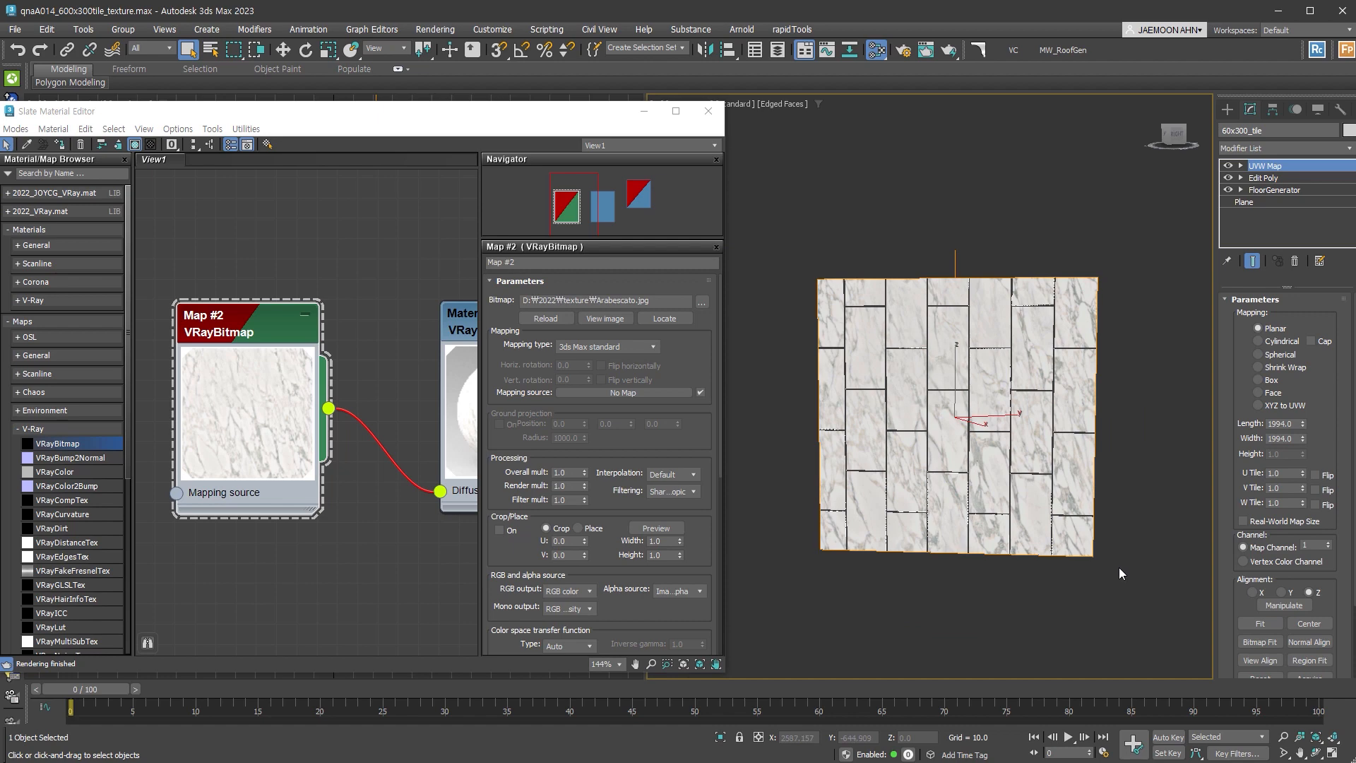
# Set the UVW Map length and width to 1500
pyautogui.scroll(3, 1012, 415)
pyautogui.doubleClick(1296, 424)
pyautogui.write('1500')
pyautogui.press('Tab')
pyautogui.write('1500')
pyautogui.press('Return')
pyautogui.scroll(3, 1087, 367)
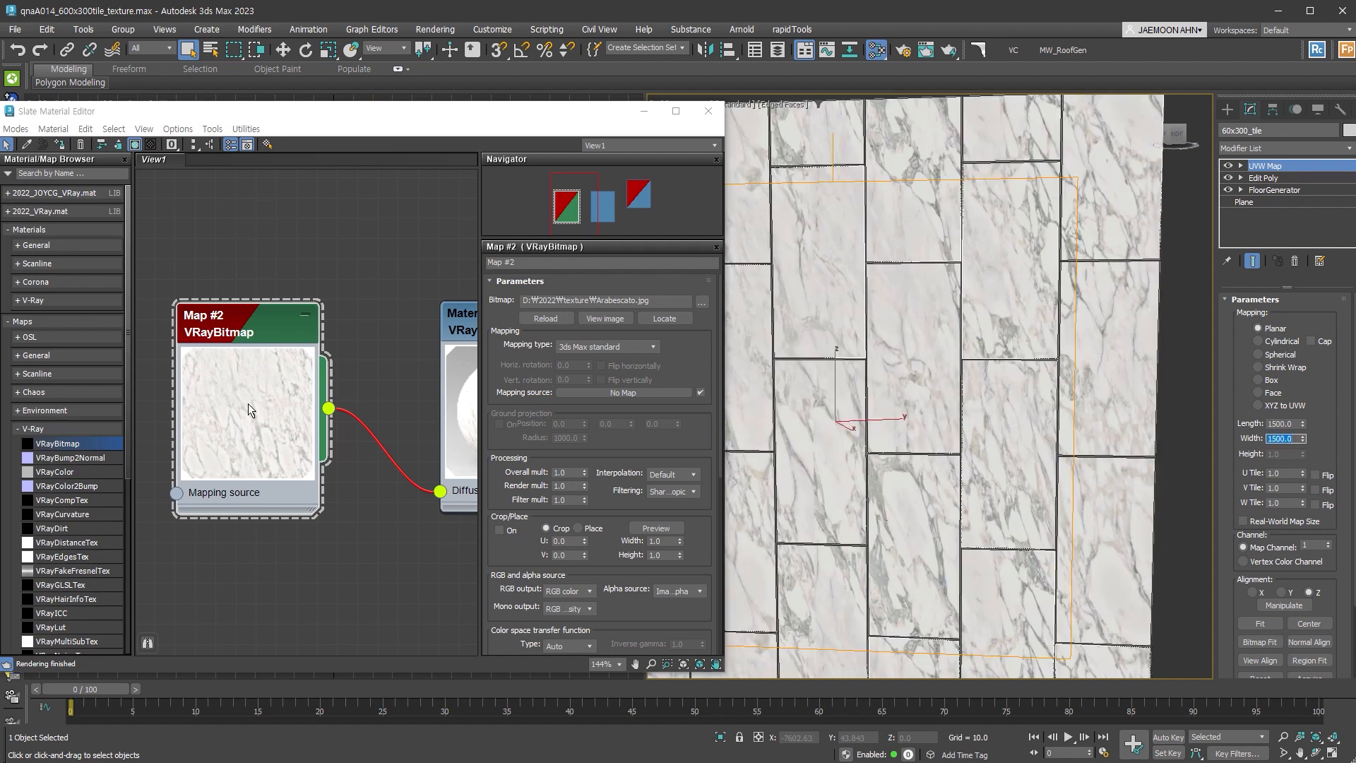
# Turn off U and V tiling in the VRayBitmap coordinates to check the extent of one texture
pyautogui.scroll(-8, 623, 406)
pyautogui.click(642, 567)
pyautogui.click(642, 581)
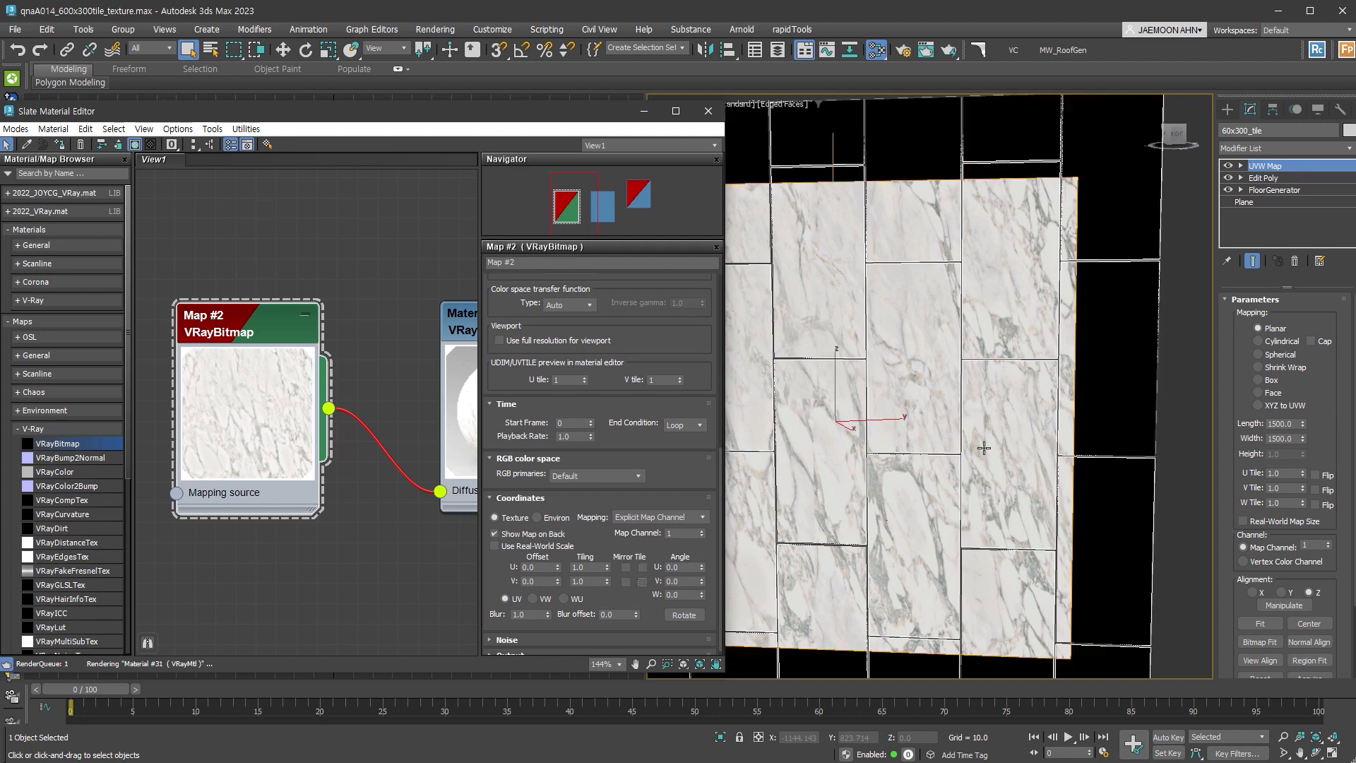
pyautogui.scroll(-2, 984, 447)
pyautogui.moveTo(984, 448); pyautogui.dragTo(1052, 419, button='middle')
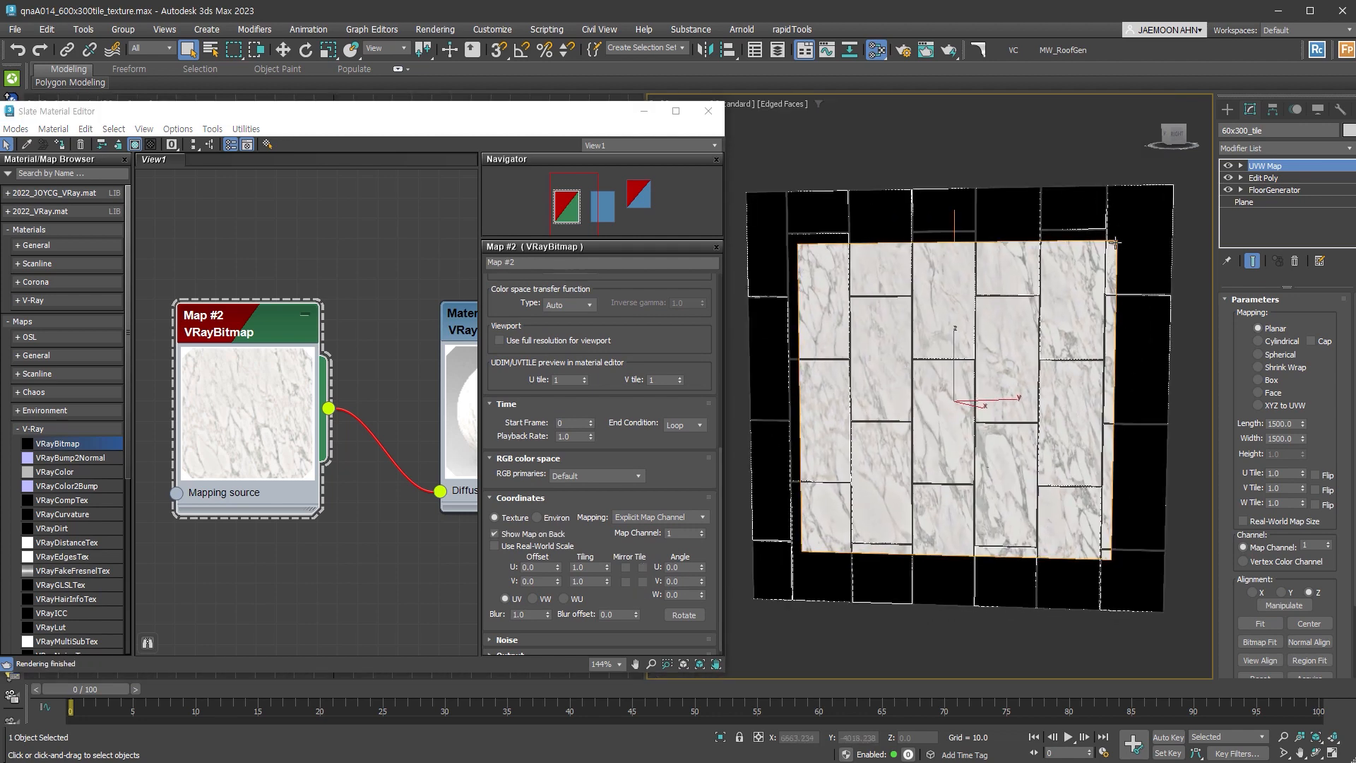
# Turn V and U tiling back on for the VRayBitmap and inspect how the marble repeats across the tiles
pyautogui.click(643, 582)
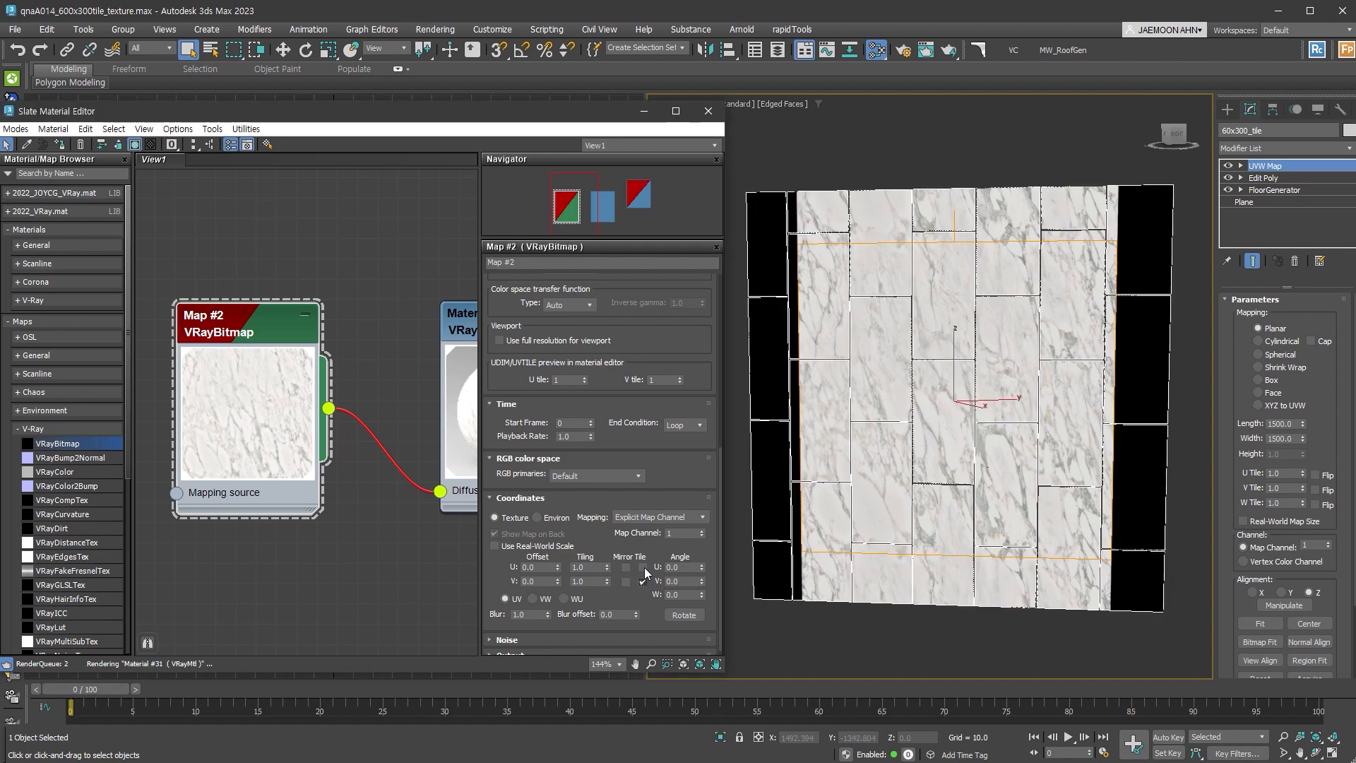
pyautogui.click(643, 567)
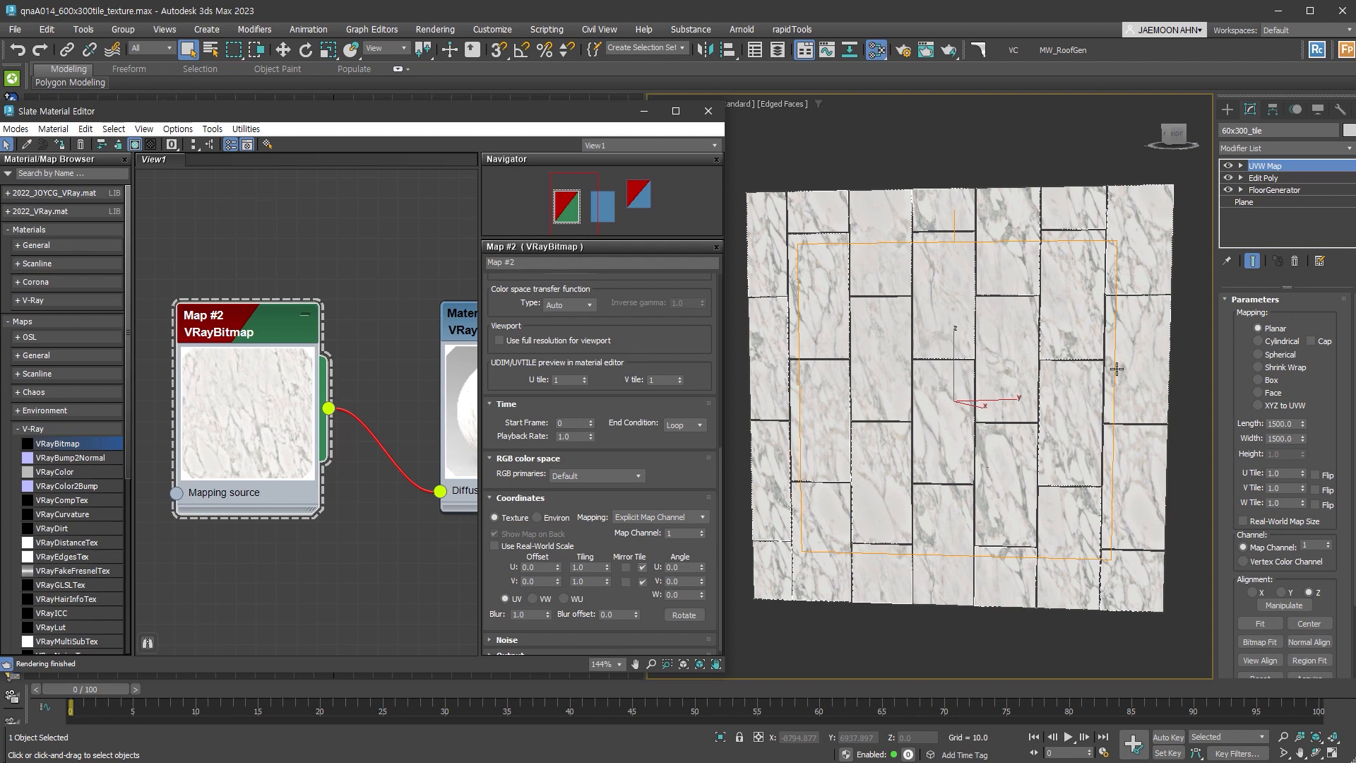
pyautogui.moveTo(1086, 569); pyautogui.dragTo(1063, 557, button='middle')
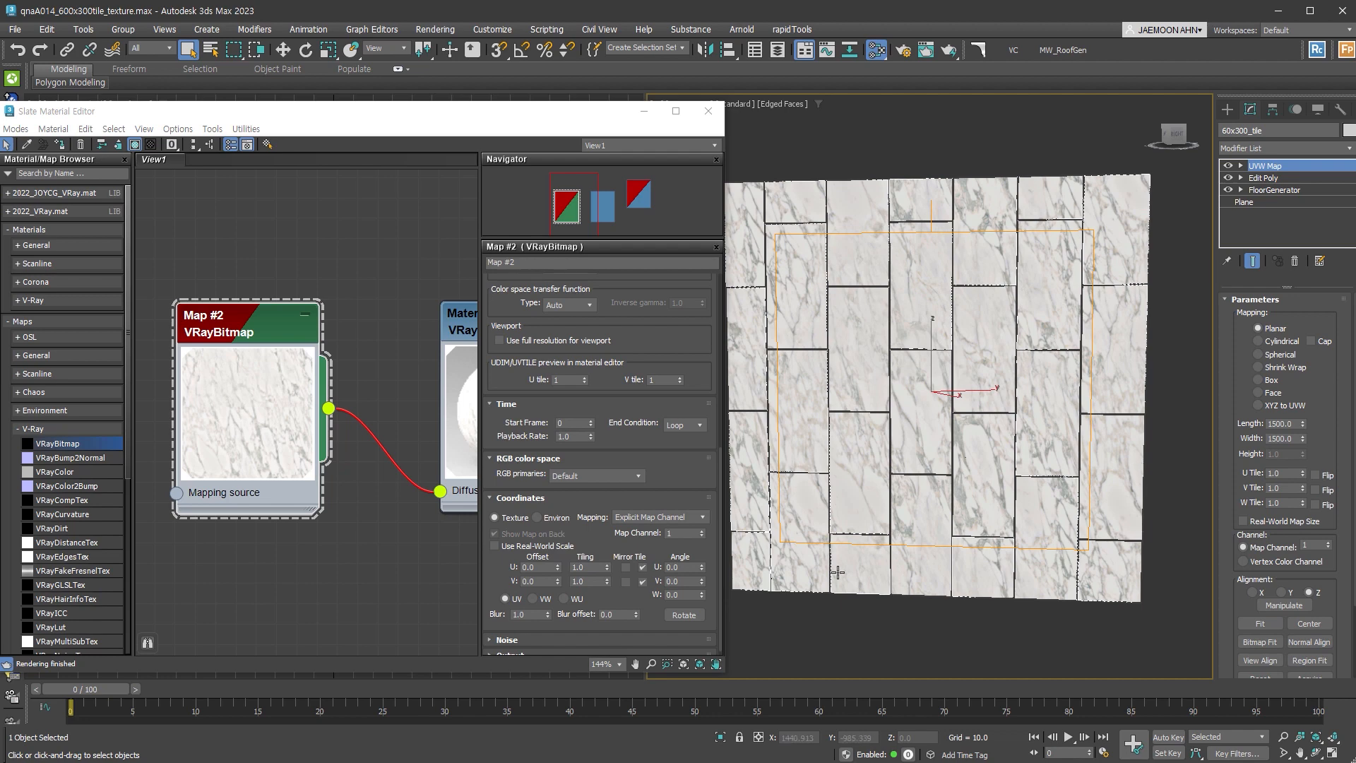
pyautogui.scroll(3, 1051, 338)
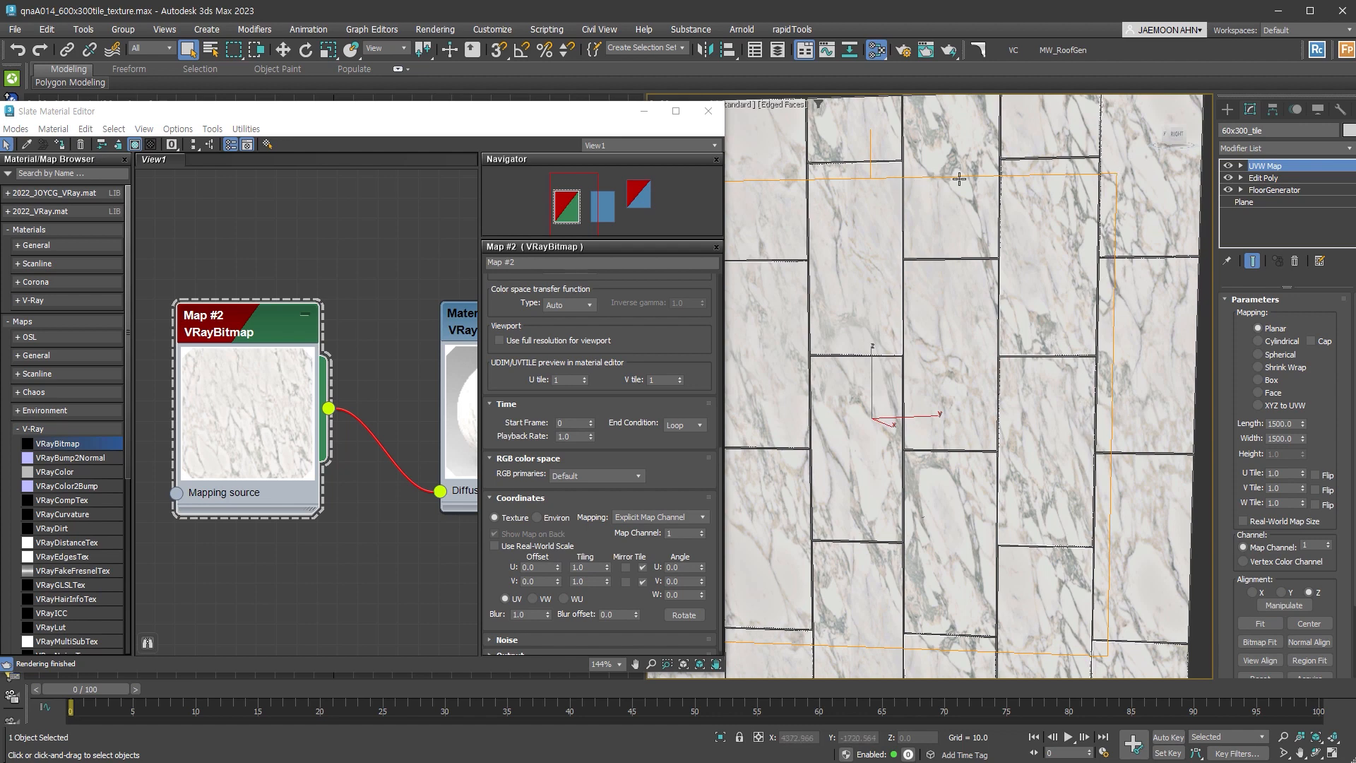
pyautogui.scroll(-3, 864, 283)
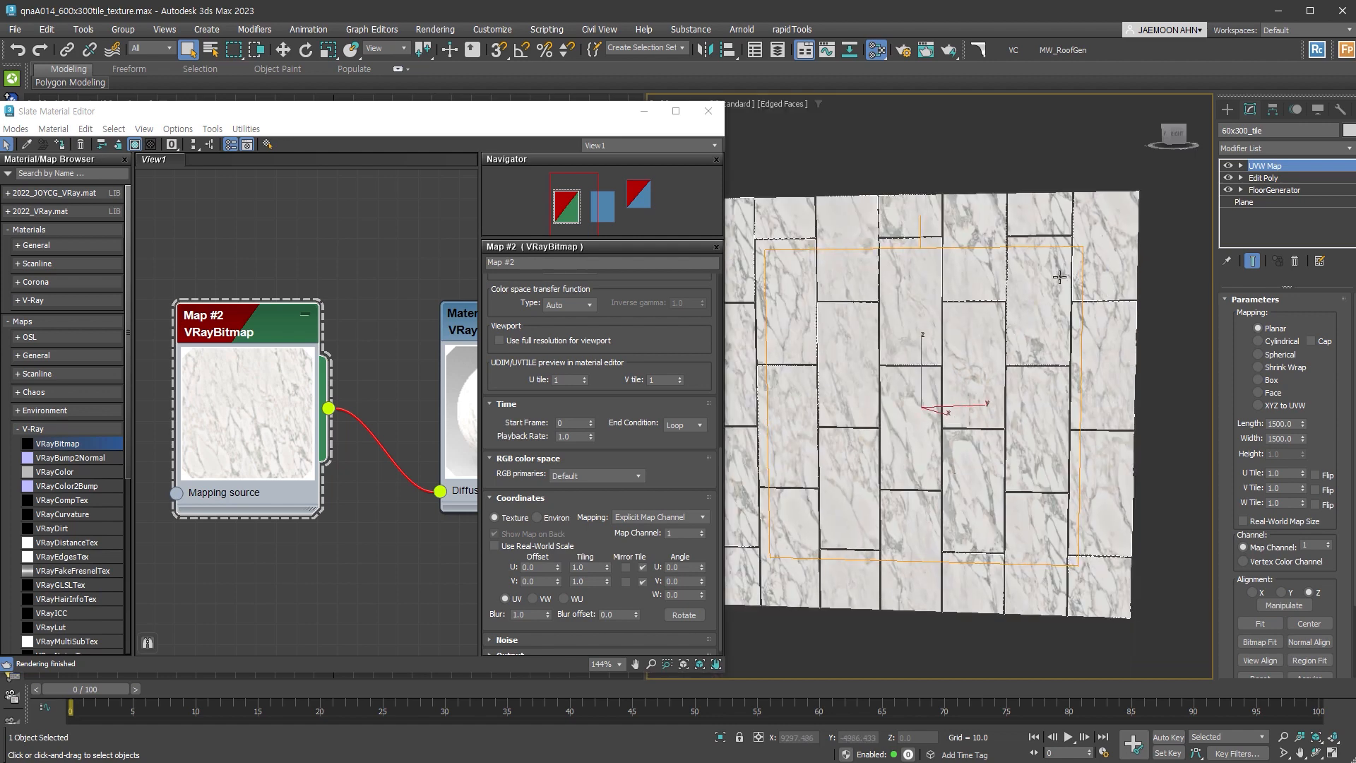
# Add a VRayUVWRandomizer map to the node view and place it beside the VRayBitmap's mapping source input
pyautogui.scroll(-1, 254, 488)
pyautogui.moveTo(254, 486); pyautogui.dragTo(325, 506, button='middle')
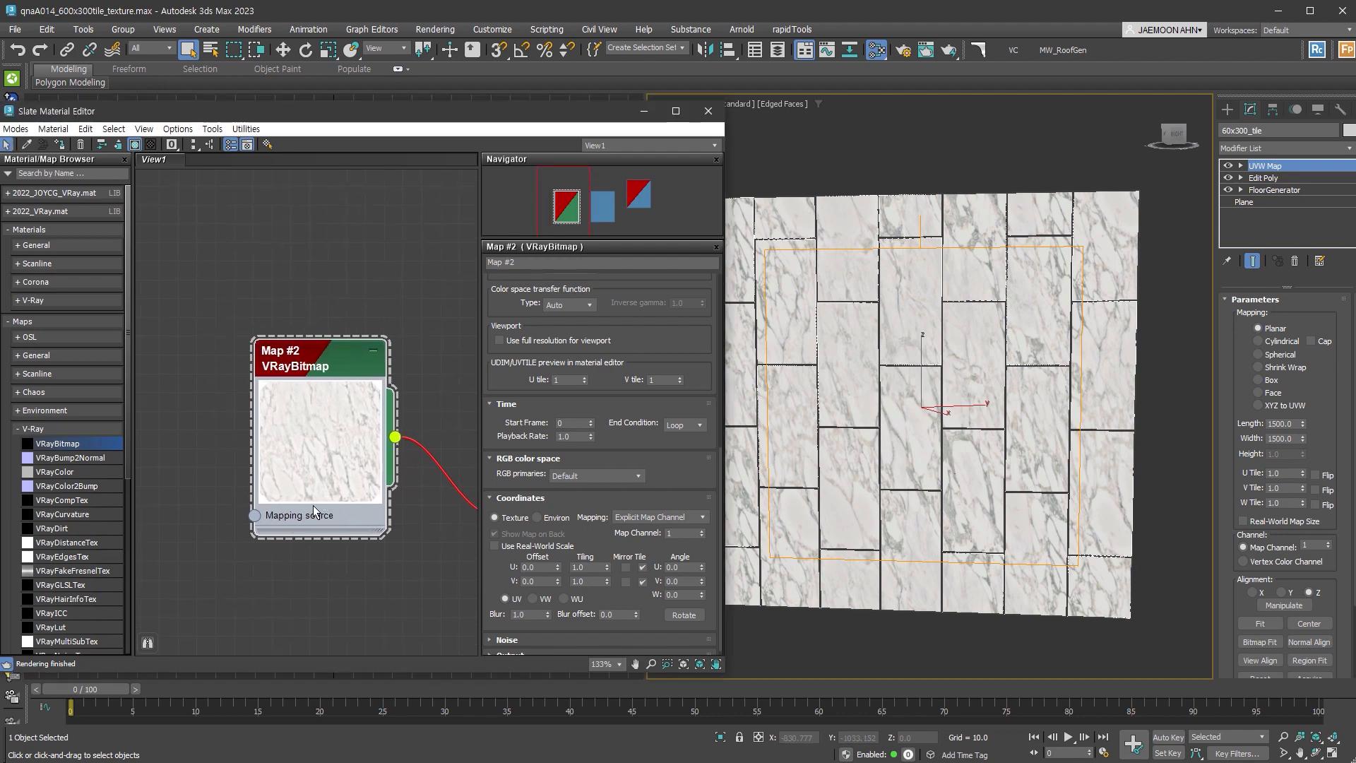
pyautogui.scroll(-5, 103, 568)
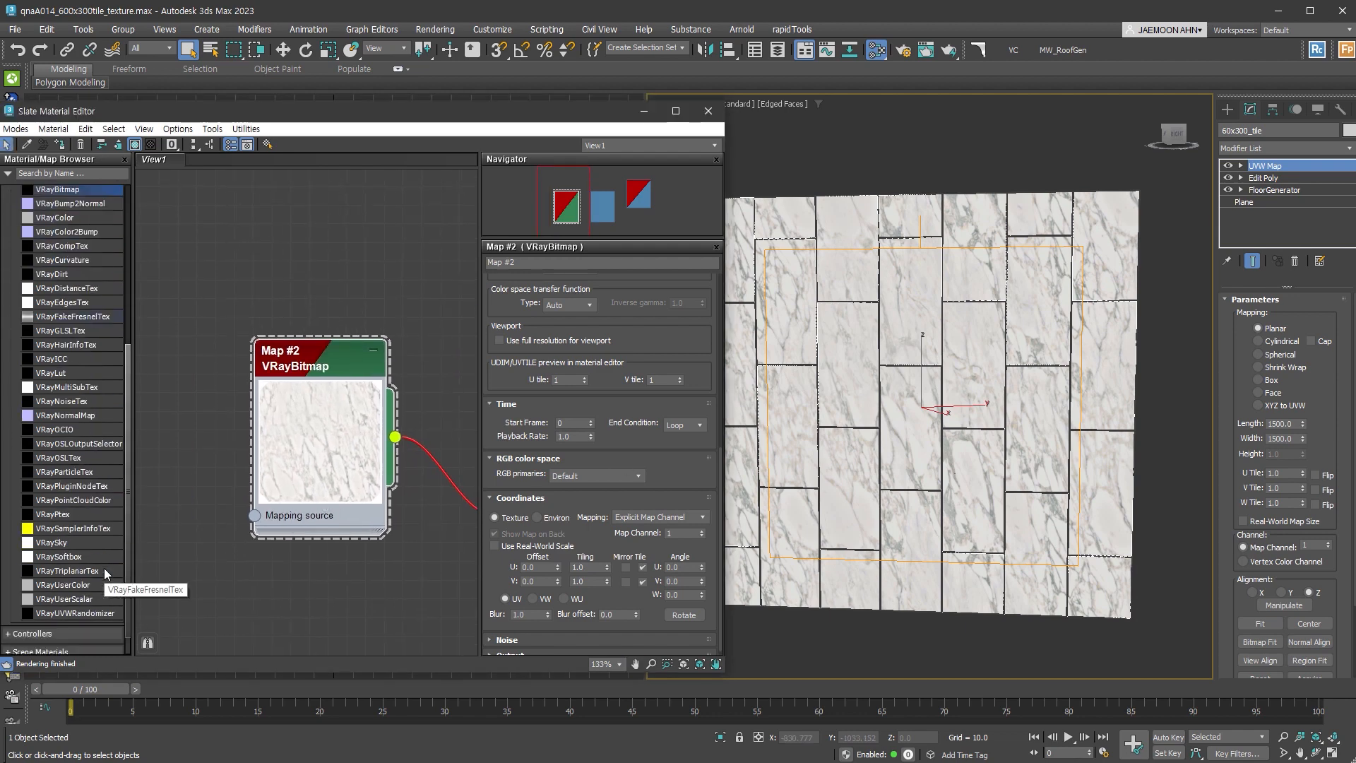
pyautogui.click(89, 615)
pyautogui.moveTo(205, 512); pyautogui.dragTo(206, 513)
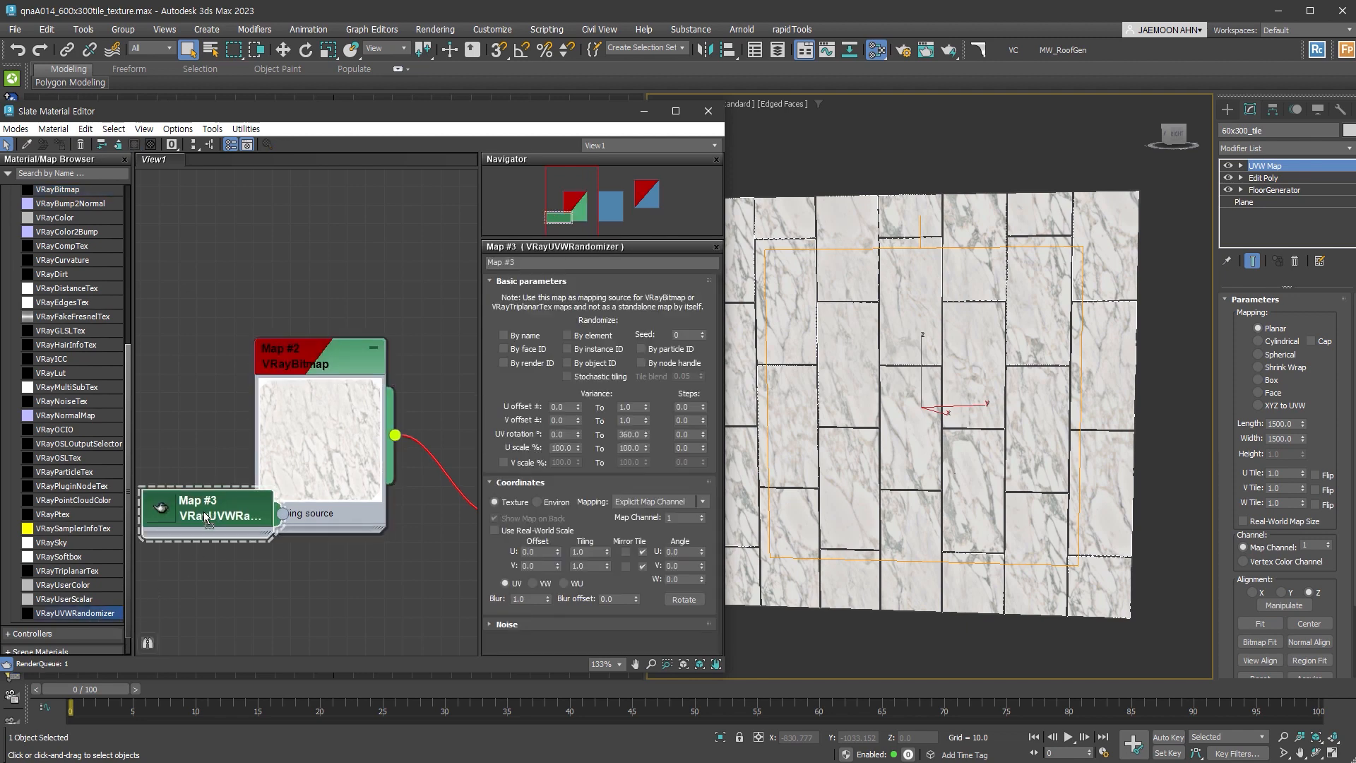
pyautogui.moveTo(223, 524); pyautogui.dragTo(329, 517, button='middle')
pyautogui.moveTo(329, 516); pyautogui.dragTo(255, 481)
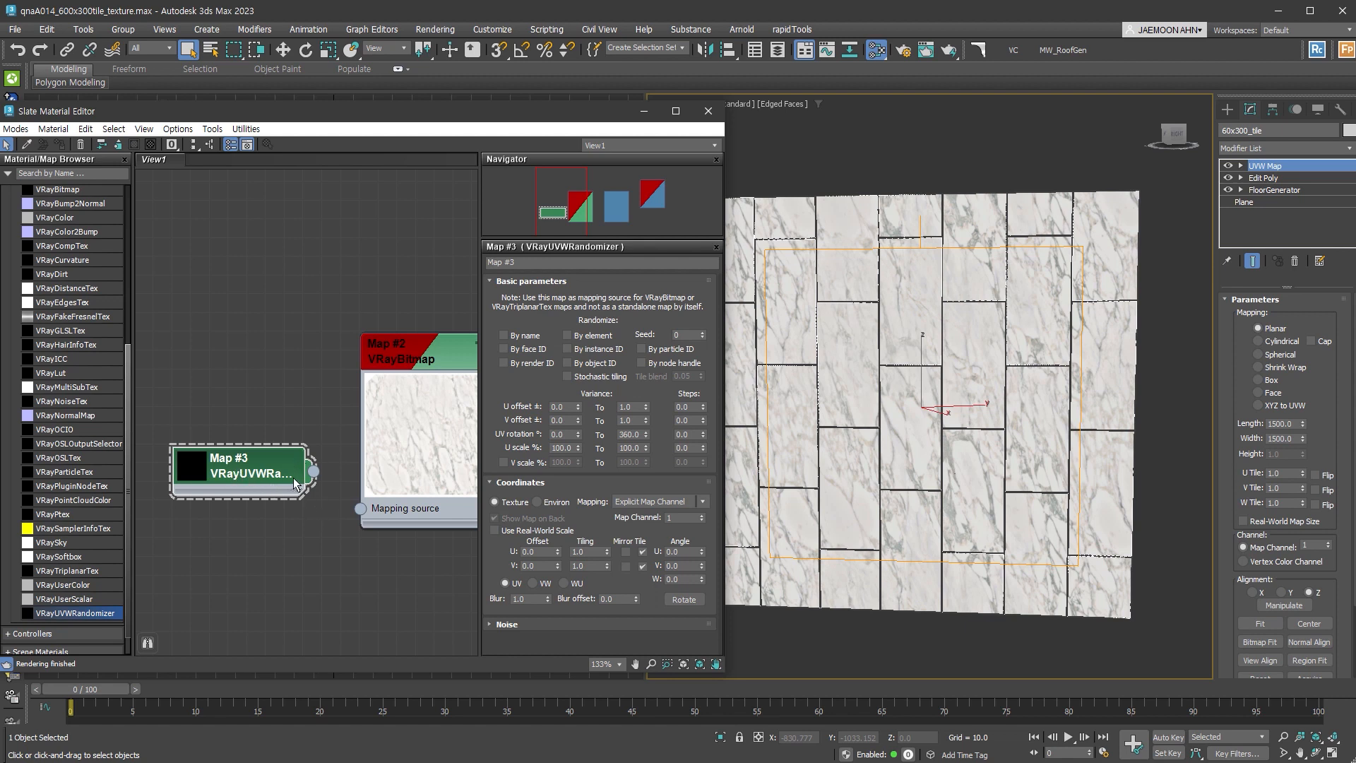
# Add a VRayTriplanarTex map below the VRayBitmap node
pyautogui.moveTo(364, 366); pyautogui.dragTo(272, 352, button='middle')
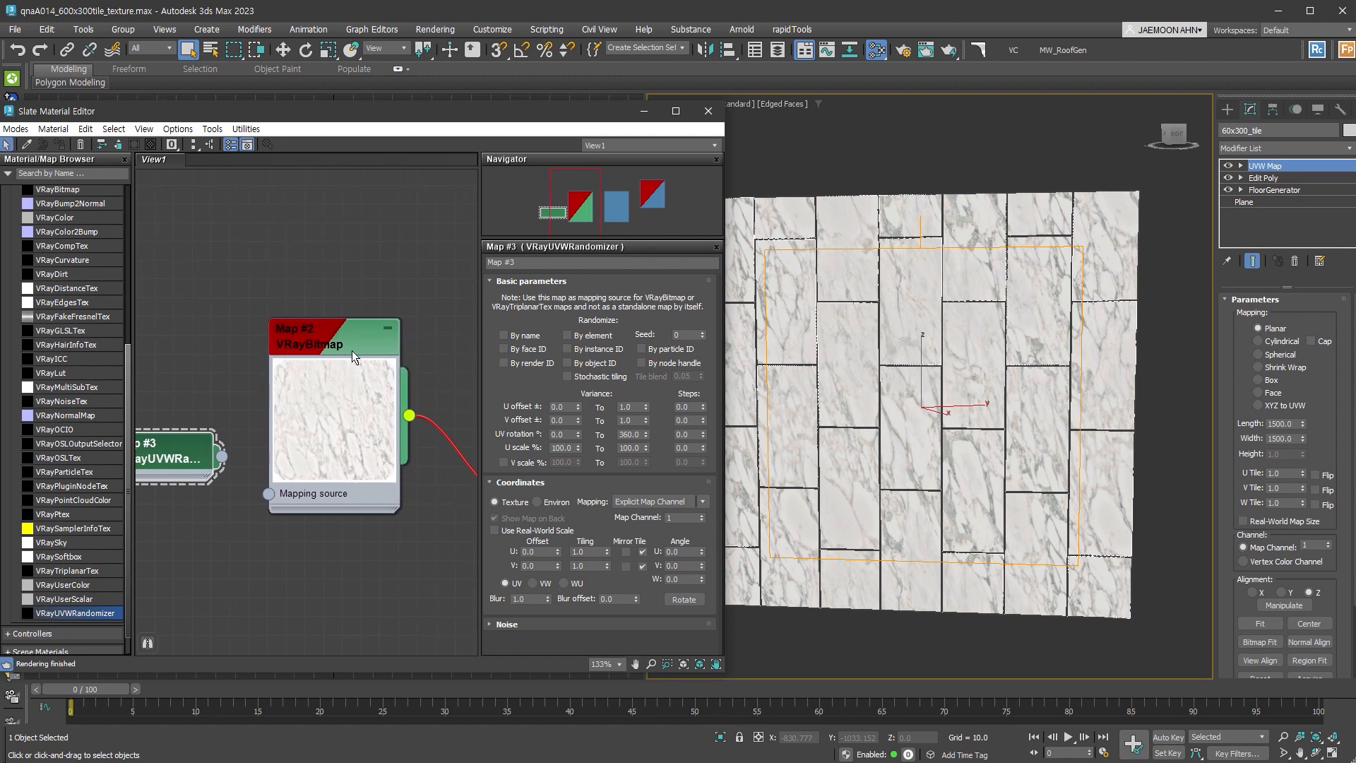
pyautogui.click(95, 571)
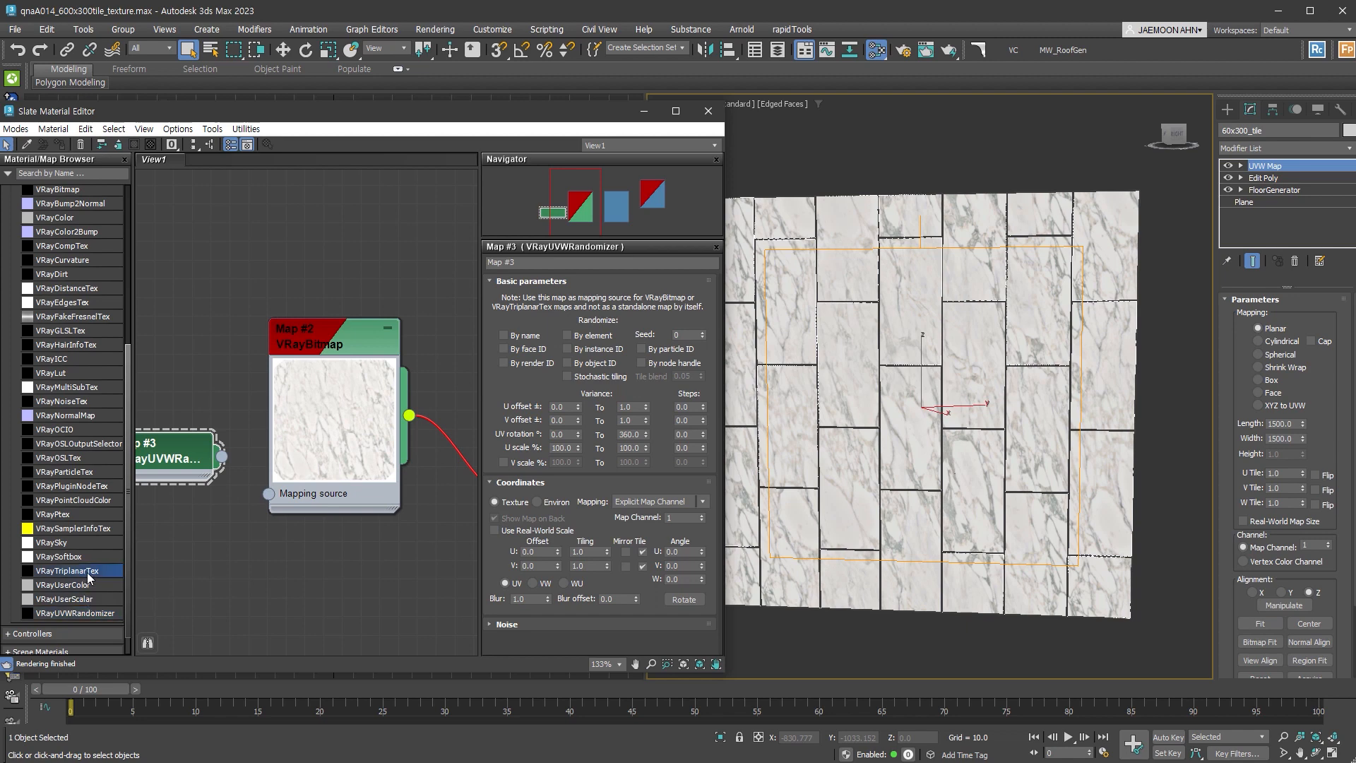
pyautogui.click(281, 576)
pyautogui.moveTo(282, 575); pyautogui.dragTo(325, 427, button='middle')
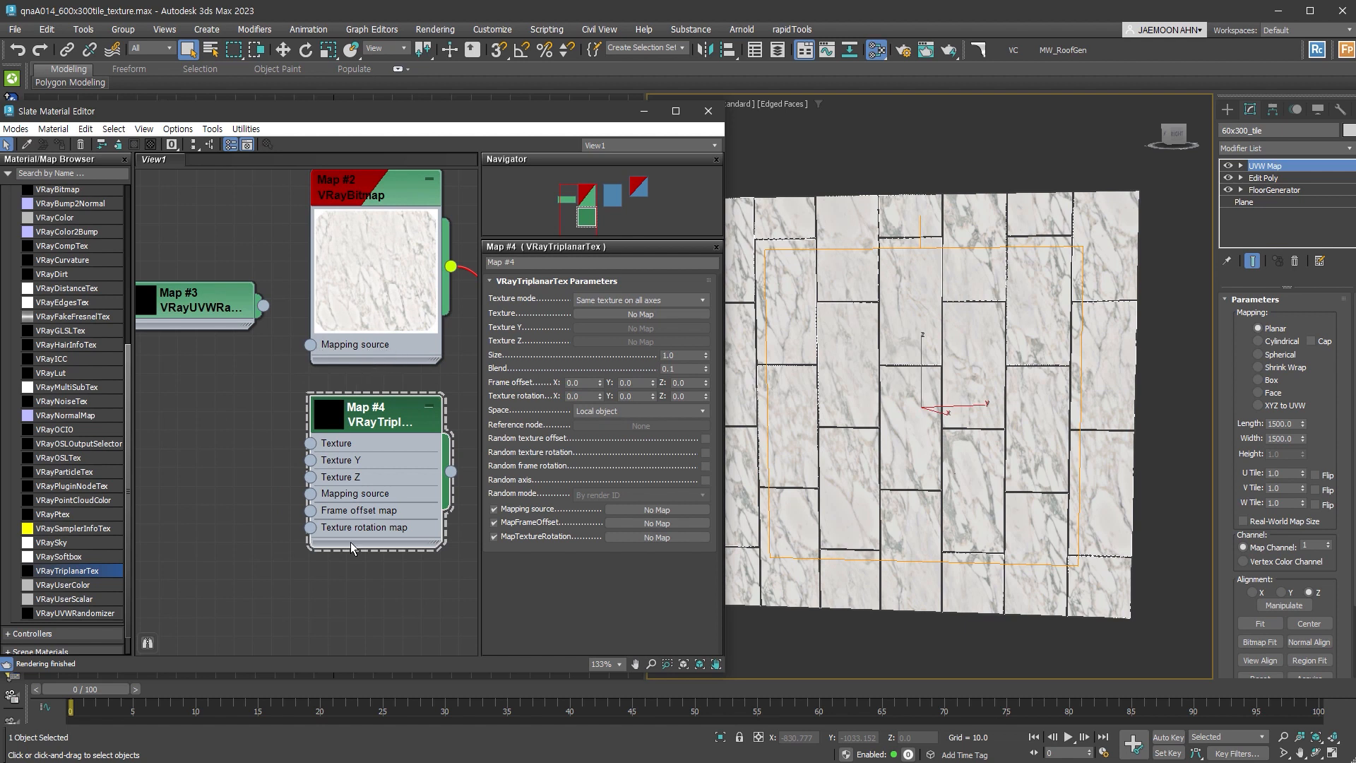
# Delete the VRayTriplanarTex node and connect the VRayUVWRandomizer to the VRayBitmap's mapping source
pyautogui.press('Delete')
pyautogui.moveTo(379, 393); pyautogui.dragTo(393, 502, button='middle')
pyautogui.moveTo(278, 416); pyautogui.dragTo(324, 454)
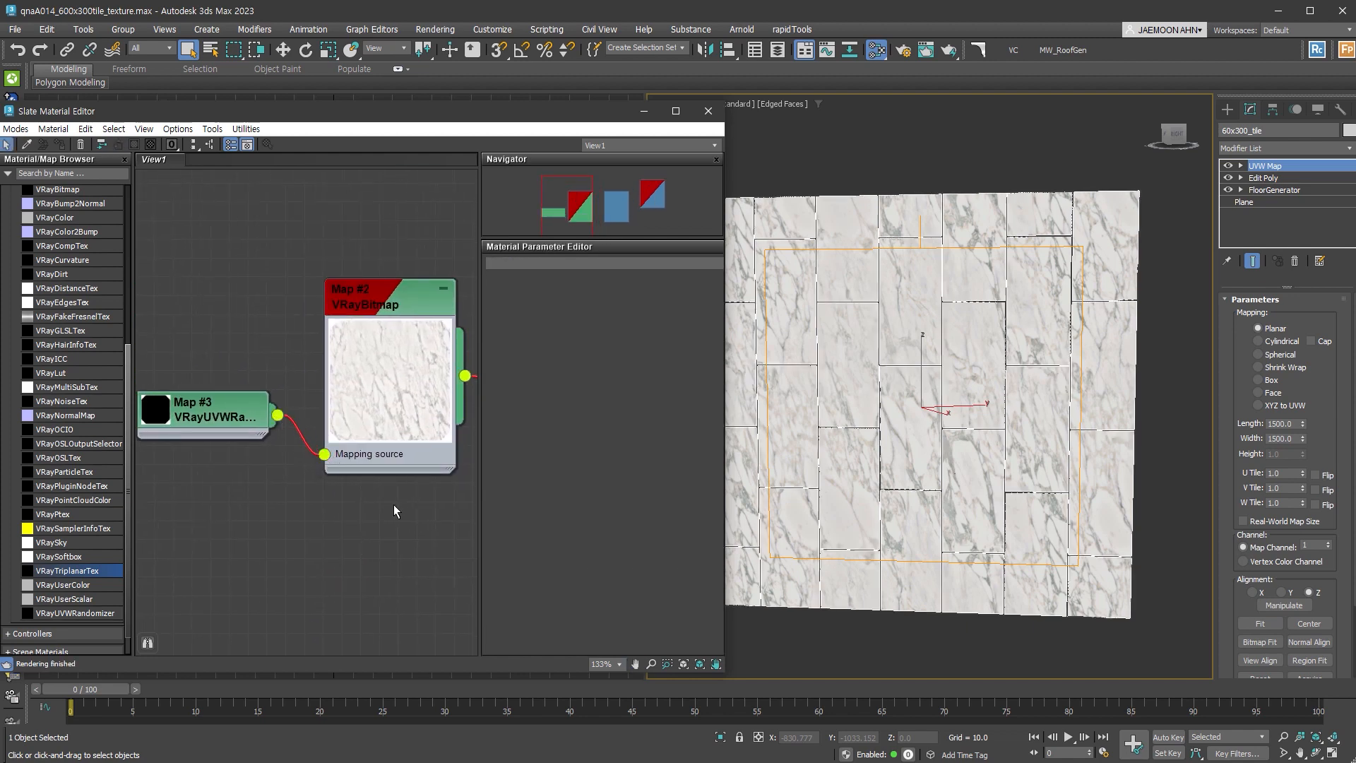
# Turn on randomization by element in the VRayUVWRandomizer and render the tile wall in the V-Ray Frame Buffer
pyautogui.doubleClick(236, 410)
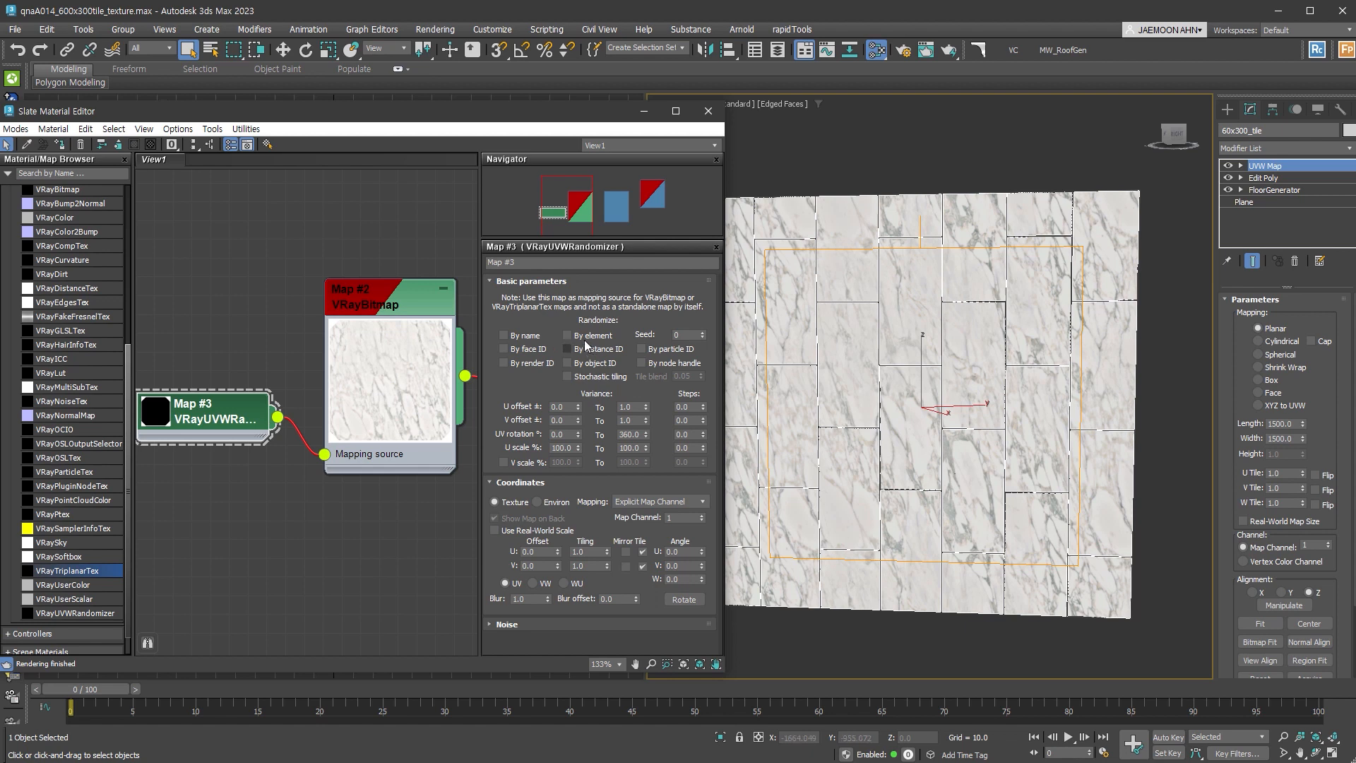
pyautogui.click(585, 337)
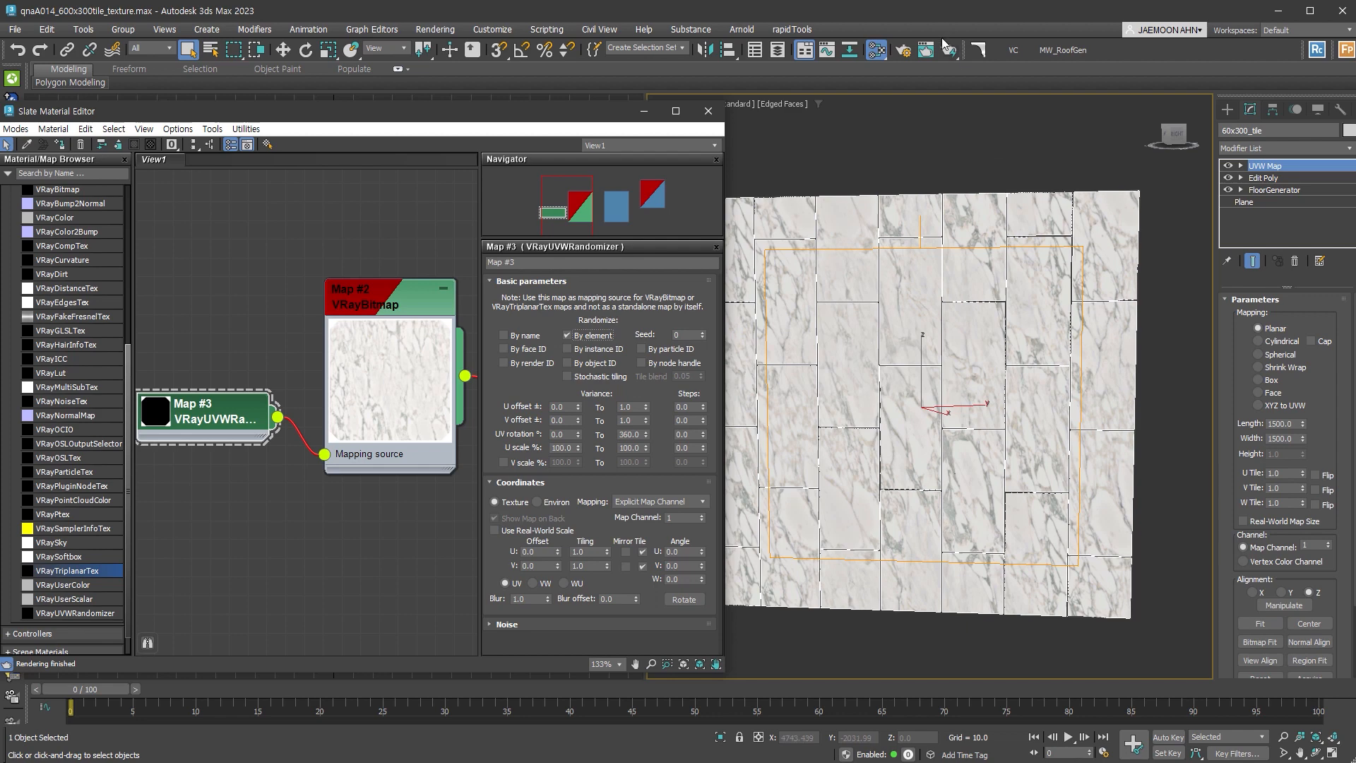
pyautogui.click(904, 50)
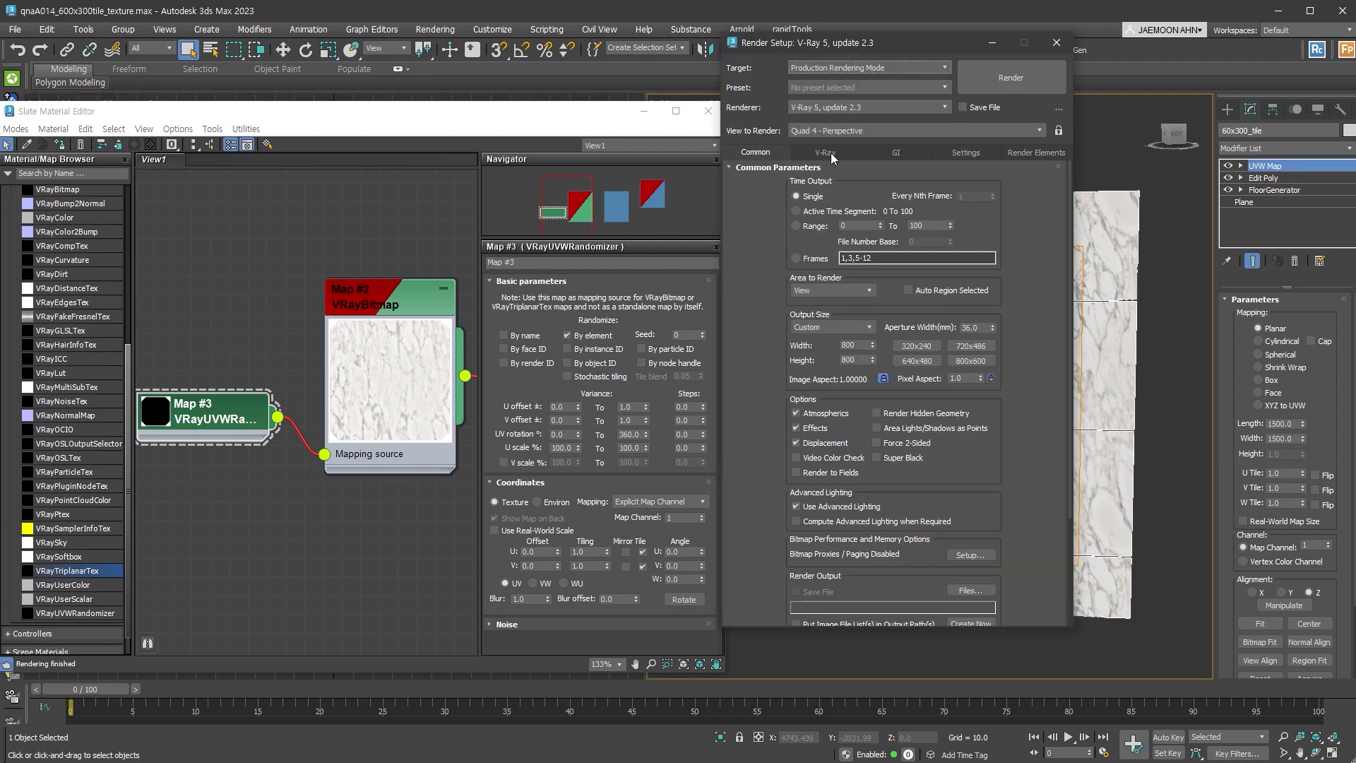
pyautogui.click(827, 153)
pyautogui.click(931, 188)
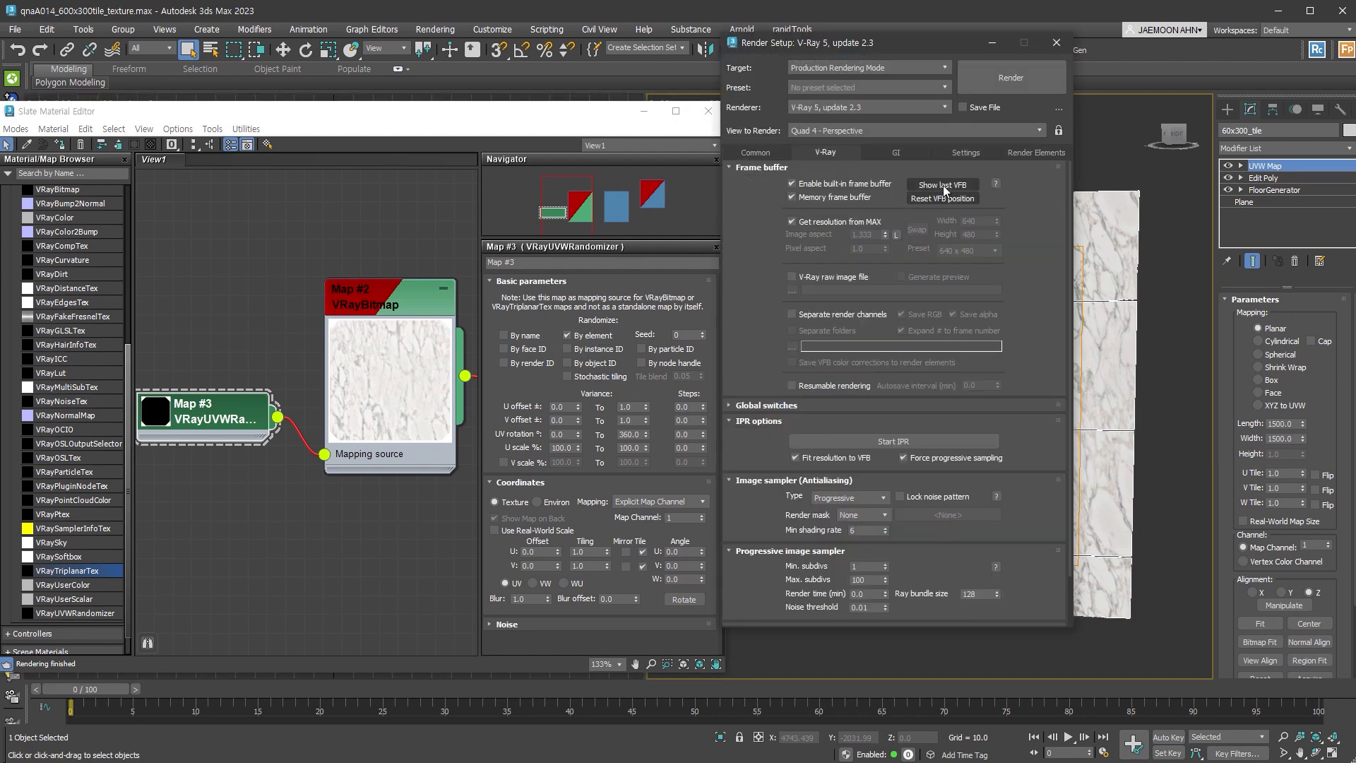
pyautogui.click(1327, 138)
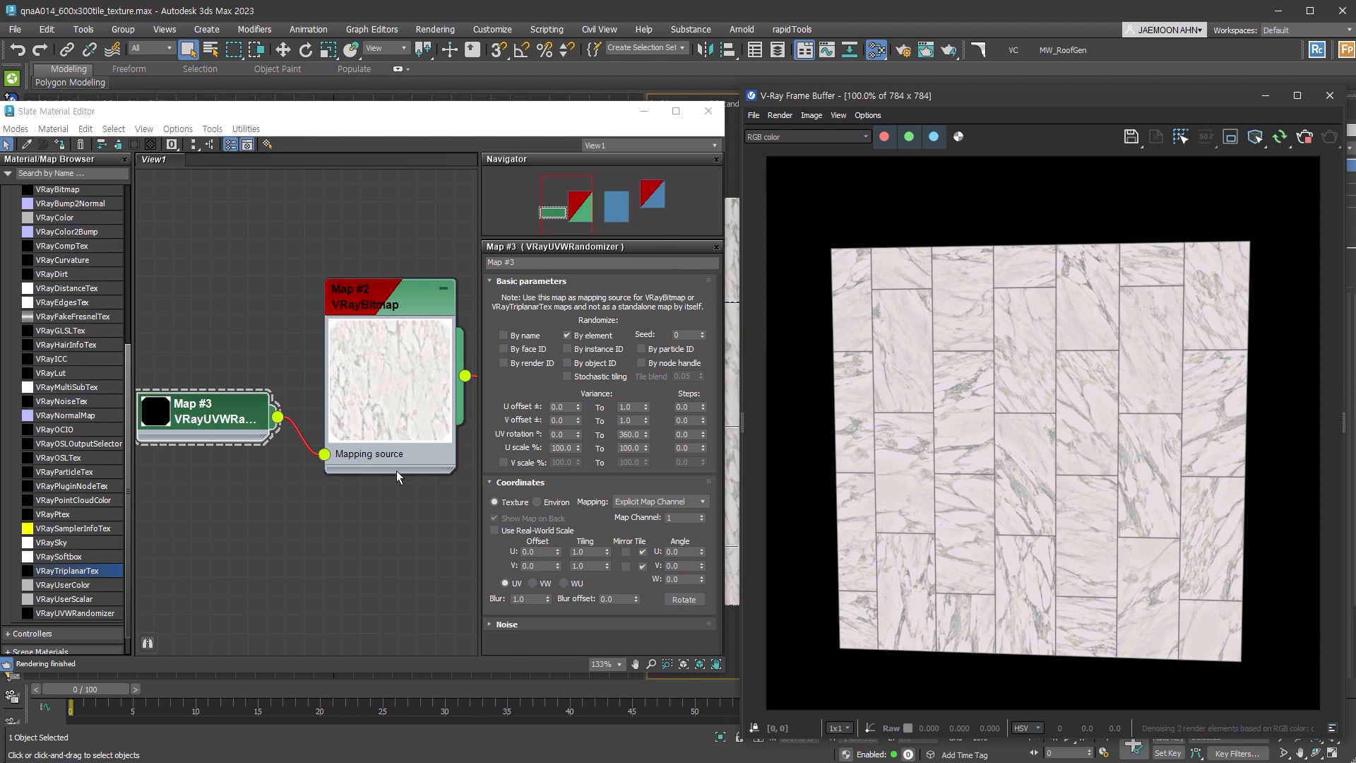
# Duplicate the marble VRayBitmap below the original, keeping the VRayUVWRandomizer as its mapping source
pyautogui.moveTo(417, 467); pyautogui.dragTo(299, 400, button='middle')
pyautogui.scroll(-1, 299, 400)
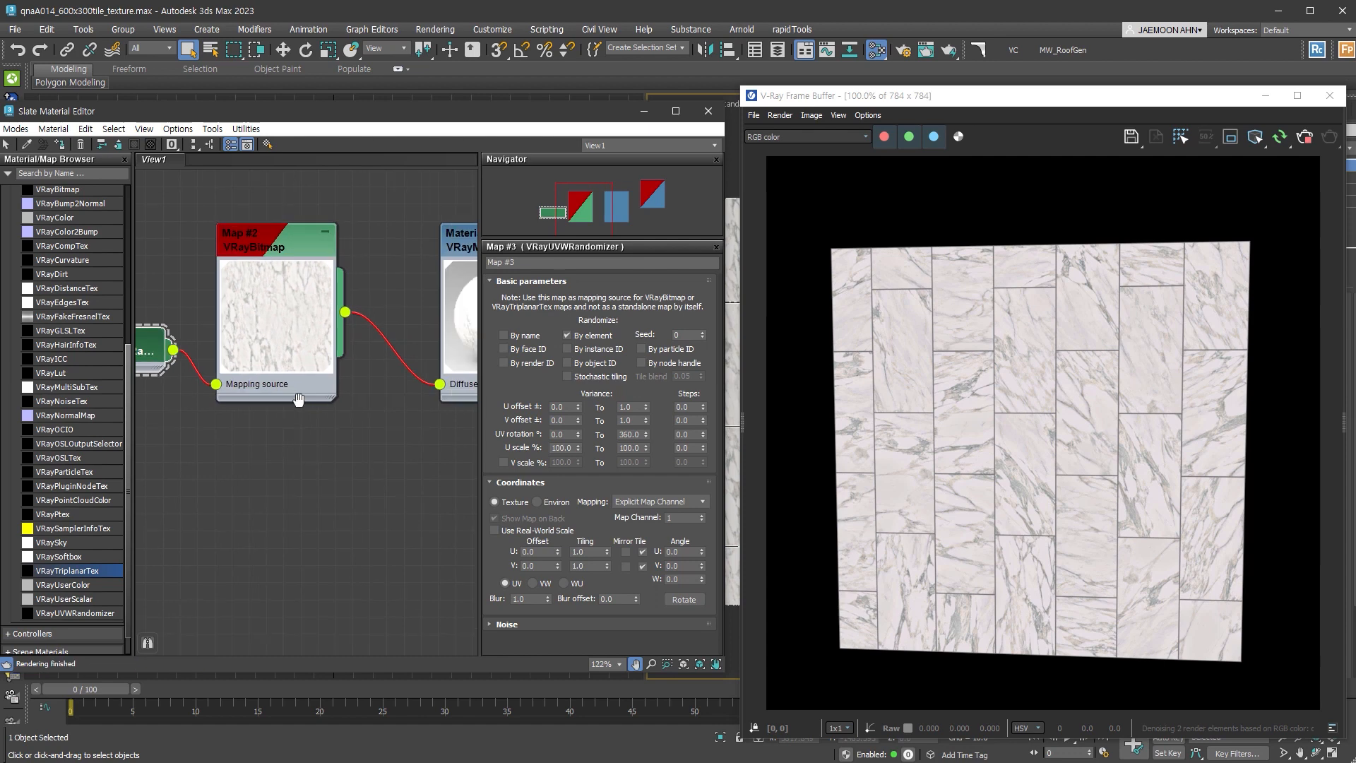
pyautogui.scroll(-1, 299, 400)
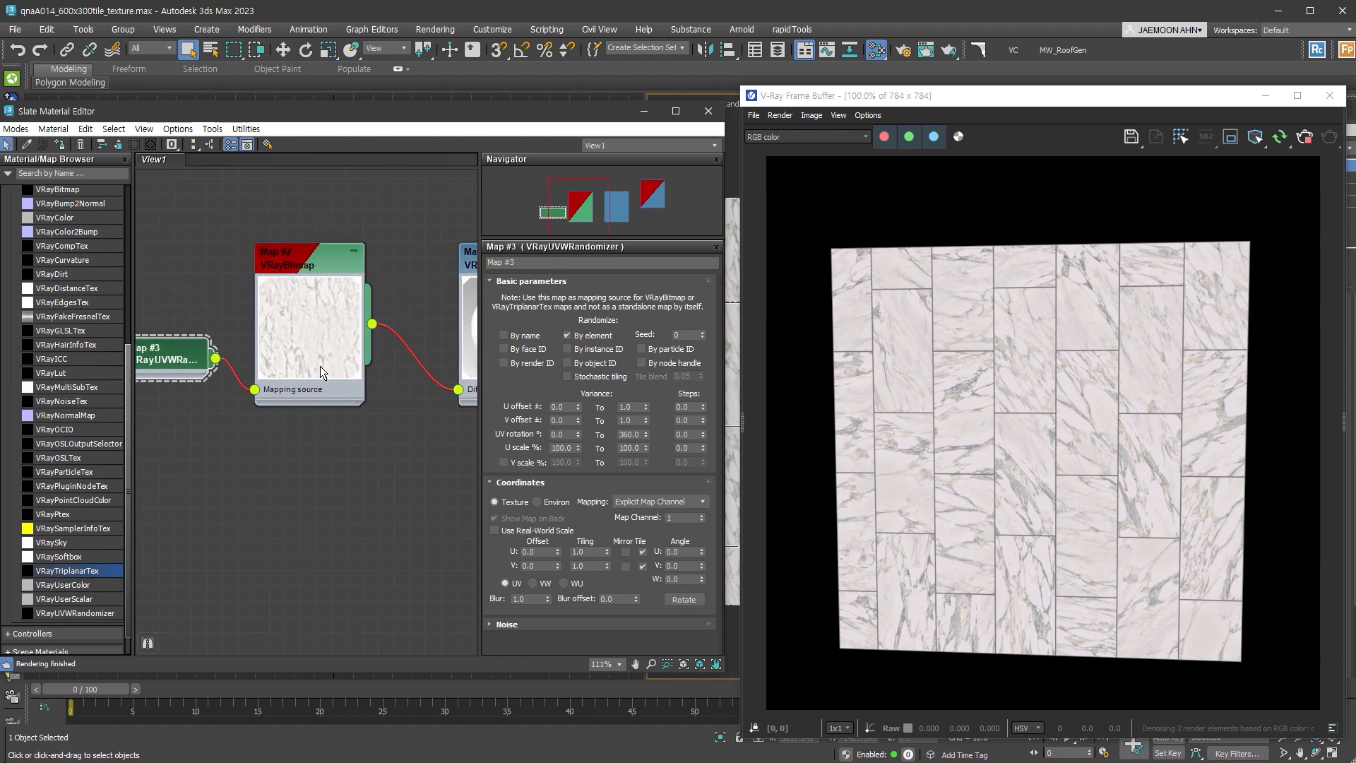
pyautogui.keyDown('shift'); pyautogui.moveTo(320, 365); pyautogui.dragTo(346, 561); pyautogui.keyUp('shift')
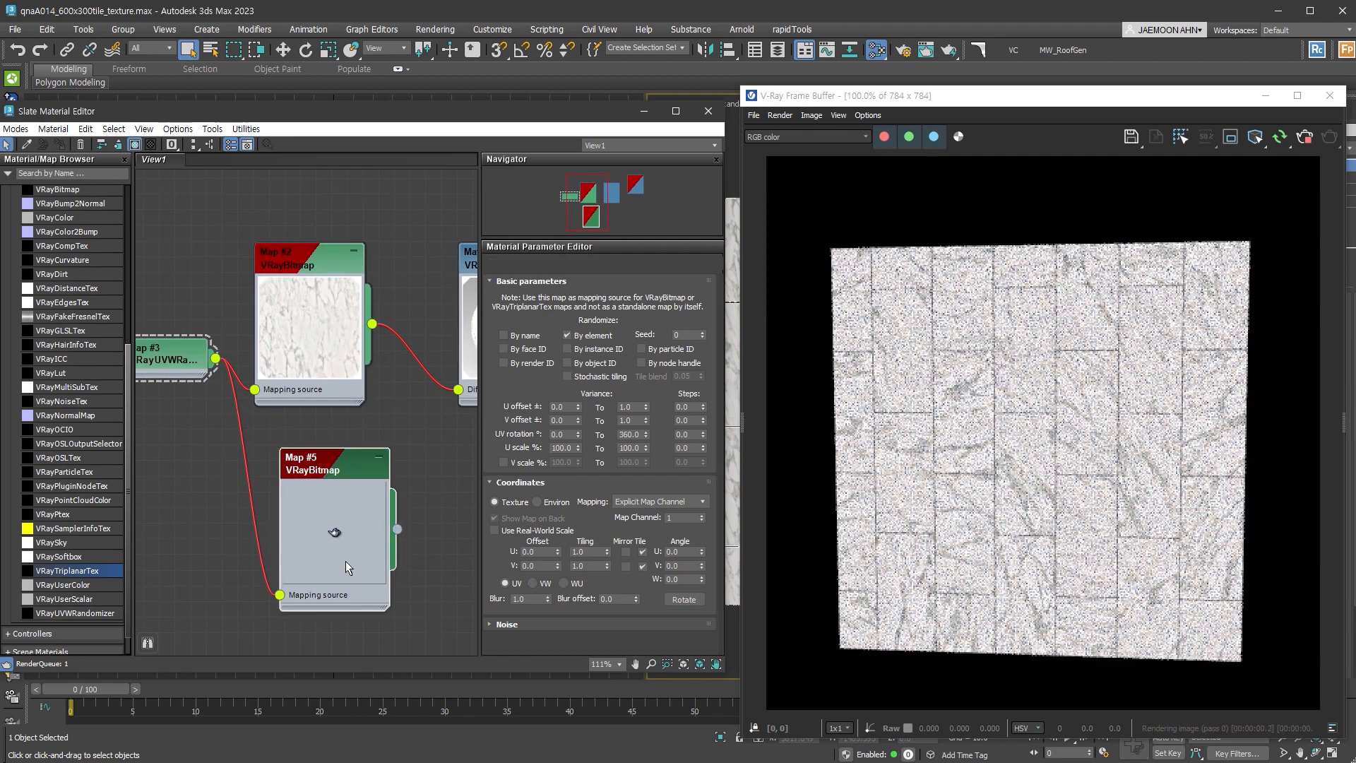
pyautogui.moveTo(347, 469); pyautogui.dragTo(313, 410, button='middle')
pyautogui.moveTo(323, 416)
pyautogui.mouseDown()
pyautogui.moveTo(281, 405)
pyautogui.moveTo(301, 400)
pyautogui.mouseUp()
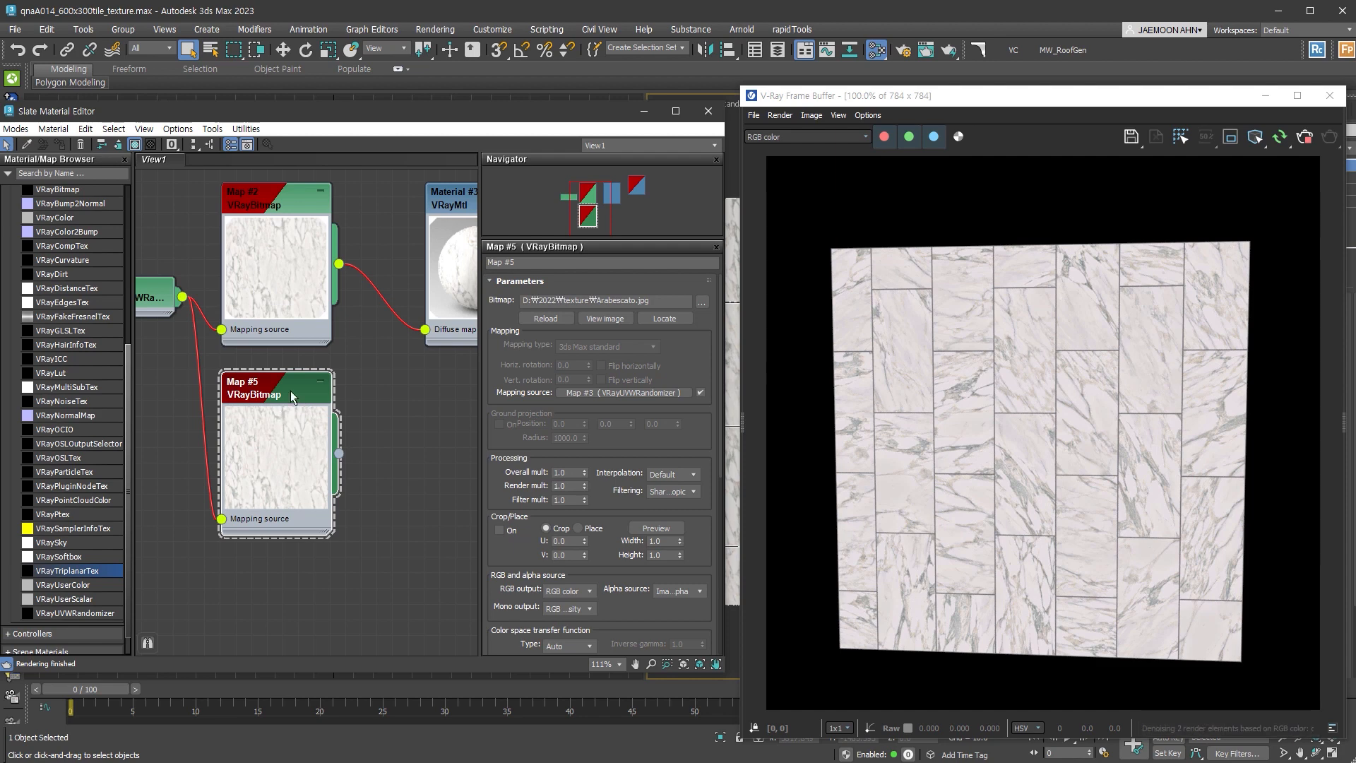
# Open the parameters of the VRayUVWRandomizer that feeds both bitmaps and review the node network
pyautogui.scroll(-1, 291, 403)
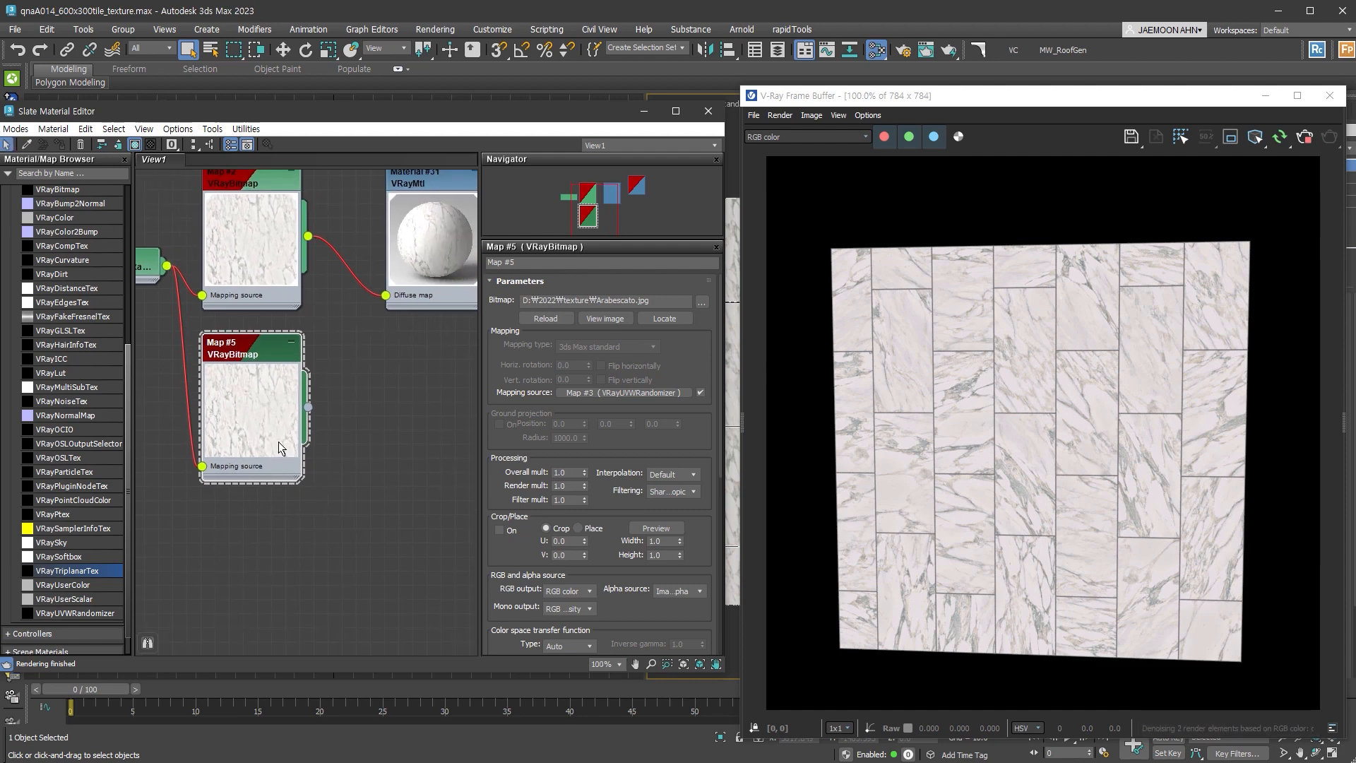
pyautogui.moveTo(233, 332); pyautogui.dragTo(337, 333, button='middle')
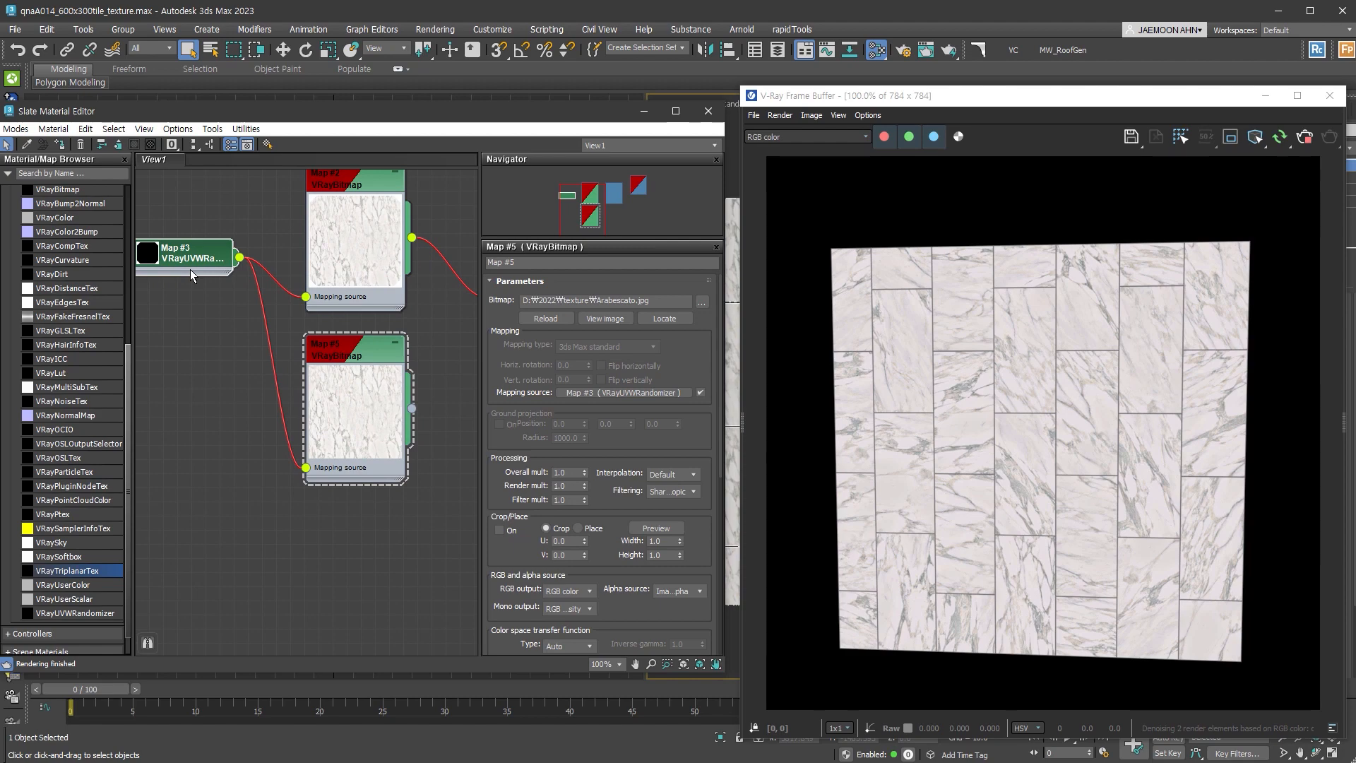
pyautogui.moveTo(189, 270); pyautogui.dragTo(193, 265)
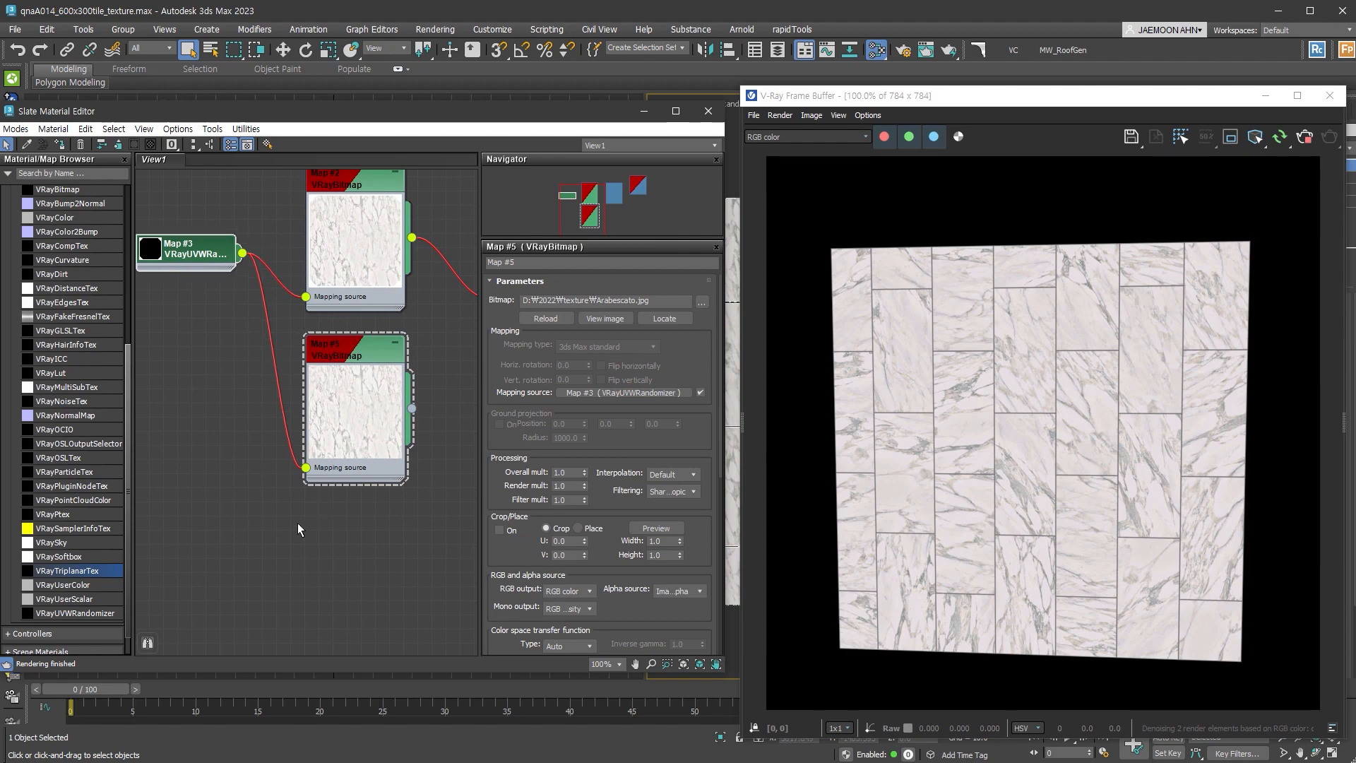
pyautogui.doubleClick(210, 260)
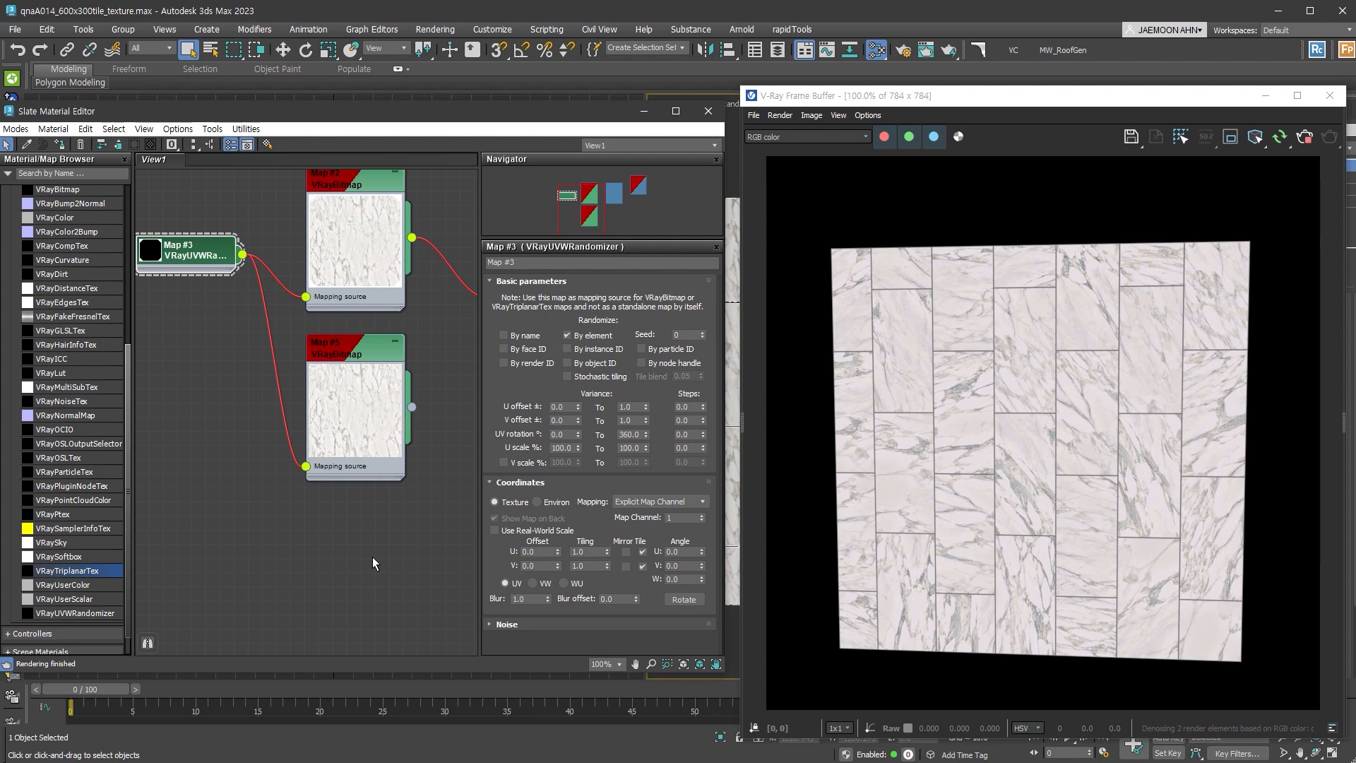
pyautogui.press('z')
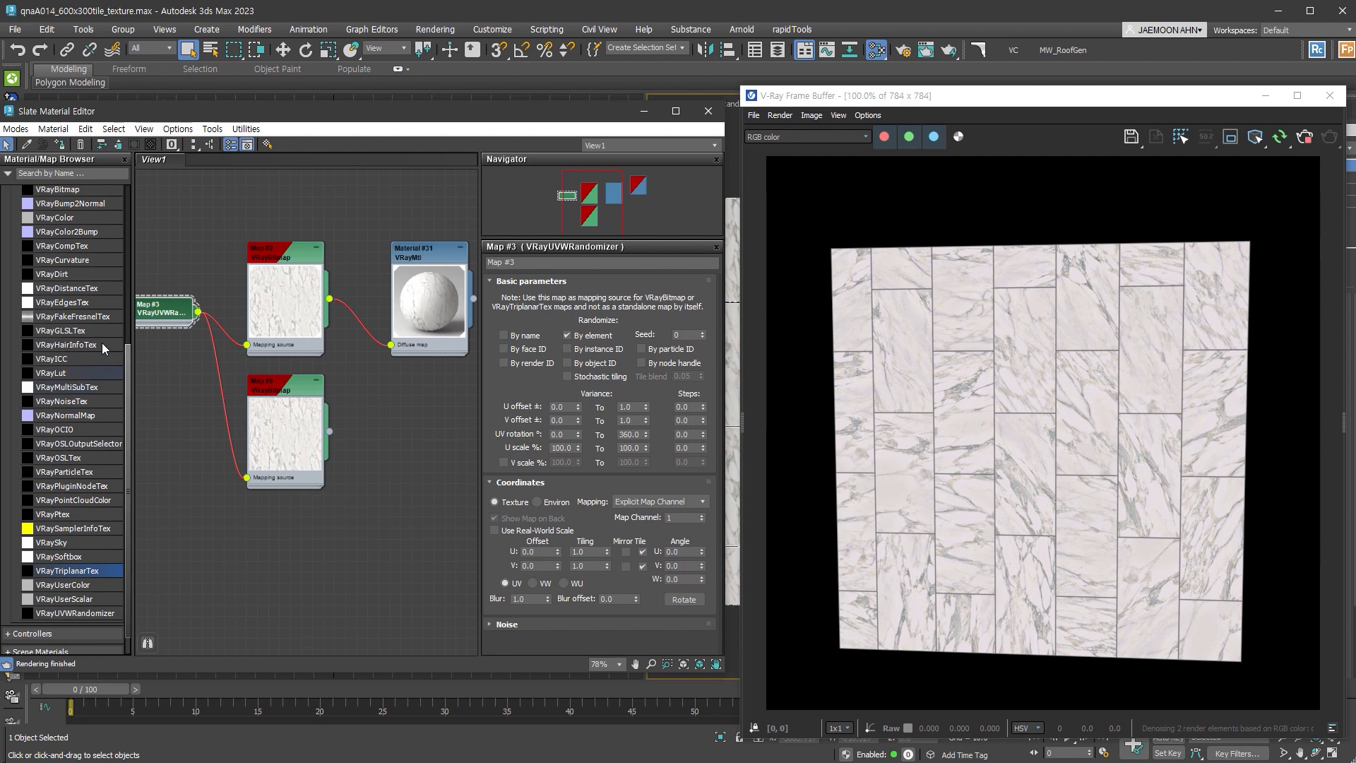
# Add a ColorCorrection map fed by the copied VRayBitmap and connect it to the VRayMtl's reflection glossiness
pyautogui.scroll(15, 78, 308)
pyautogui.moveTo(65, 455); pyautogui.dragTo(346, 470)
pyautogui.moveTo(276, 402); pyautogui.dragTo(198, 438)
pyautogui.moveTo(357, 453); pyautogui.dragTo(281, 420)
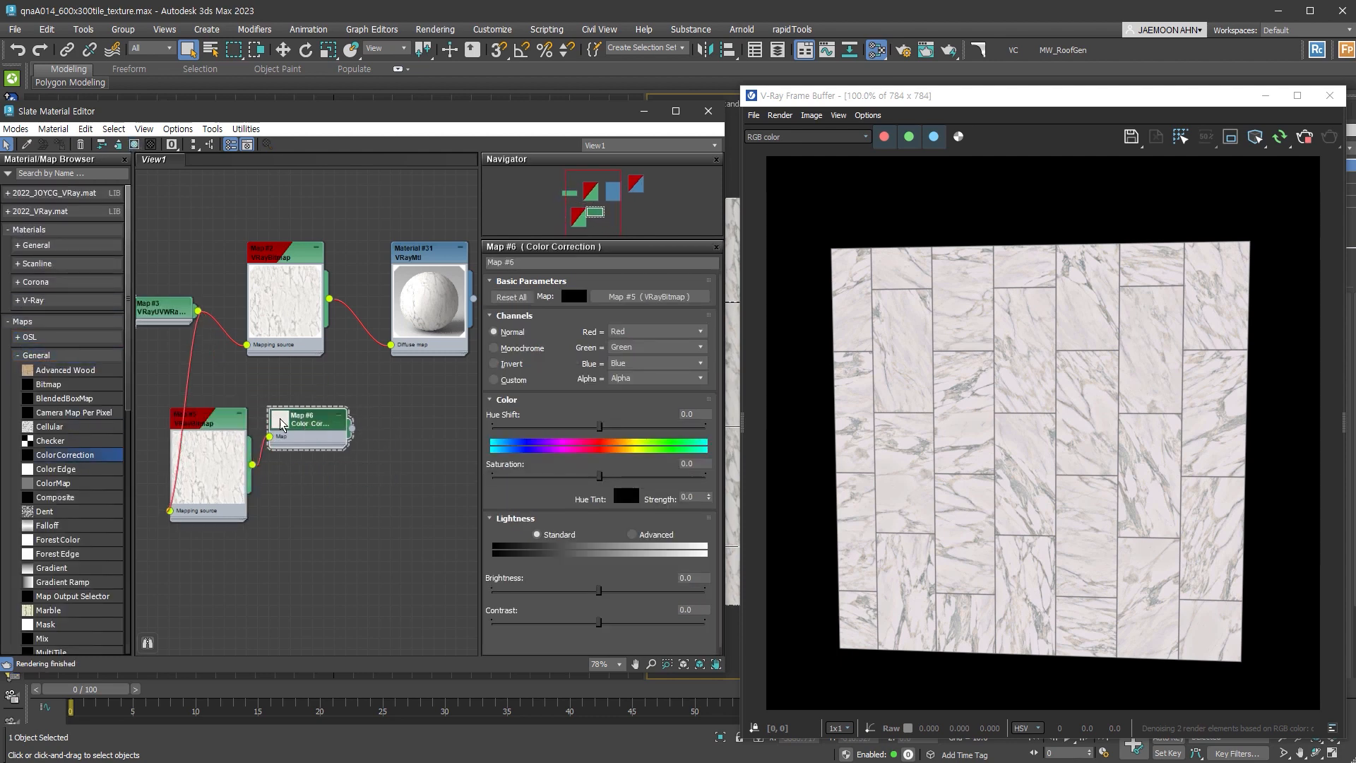
pyautogui.doubleClick(280, 424)
pyautogui.moveTo(351, 465); pyautogui.dragTo(400, 389)
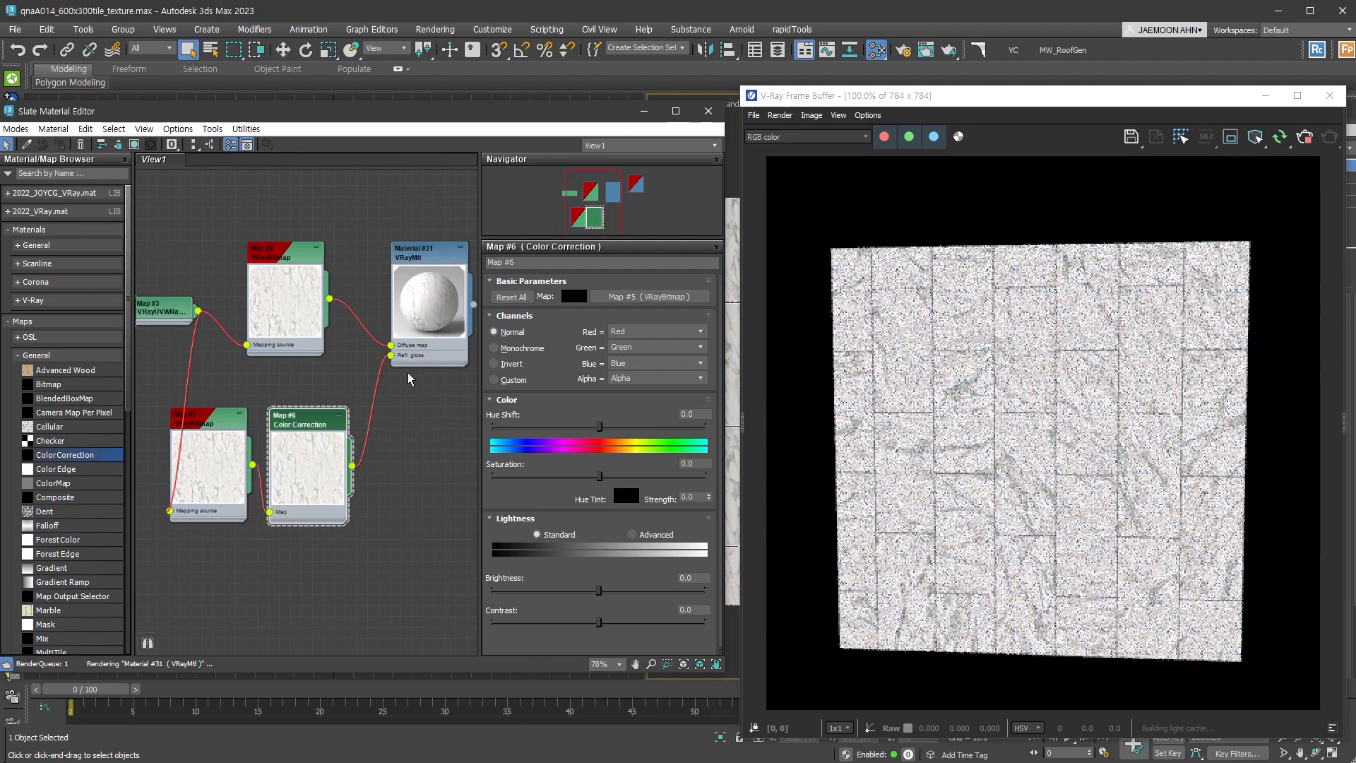
# Set the VRayMtl's reflect color to a light grey
pyautogui.doubleClick(432, 256)
pyautogui.click(545, 335)
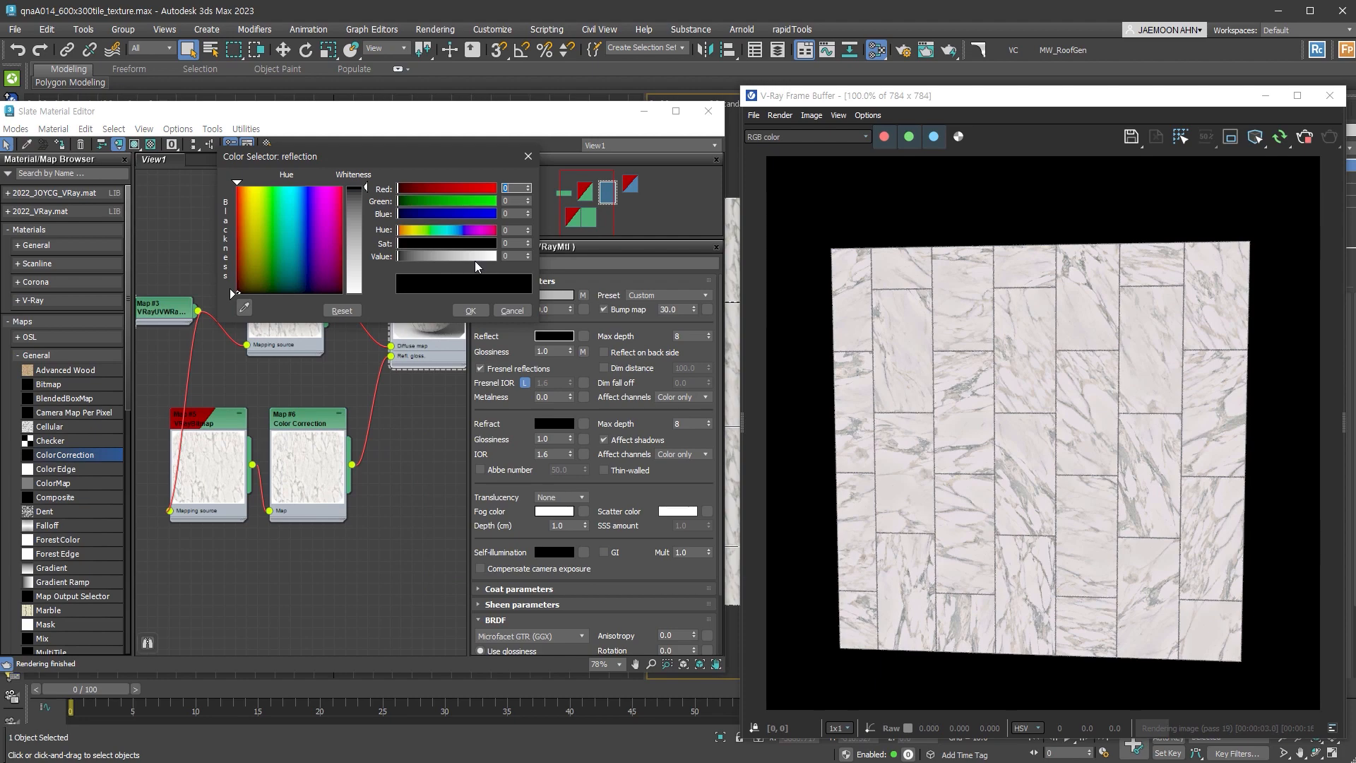
pyautogui.moveTo(449, 257); pyautogui.dragTo(473, 257)
pyautogui.click(471, 310)
pyautogui.moveTo(426, 365); pyautogui.dragTo(388, 402, button='middle')
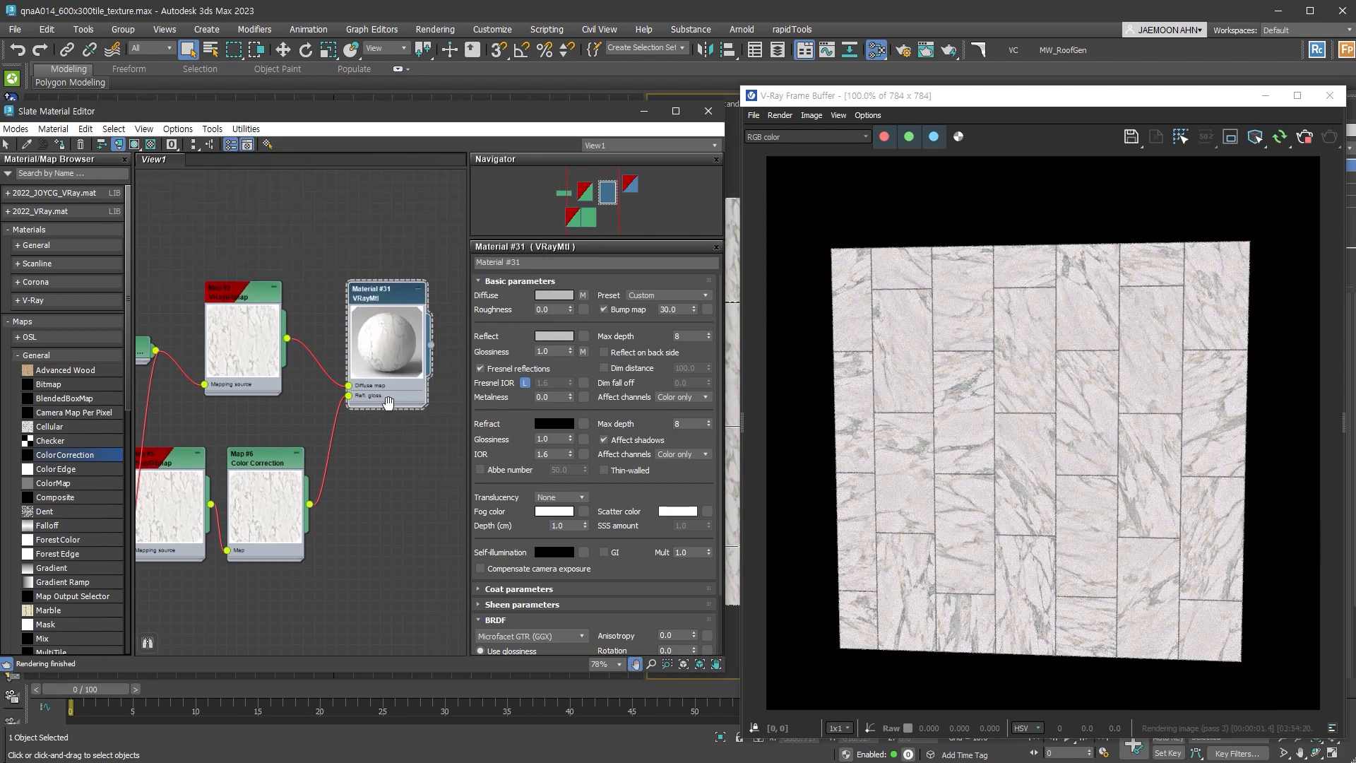
pyautogui.scroll(3, 392, 332)
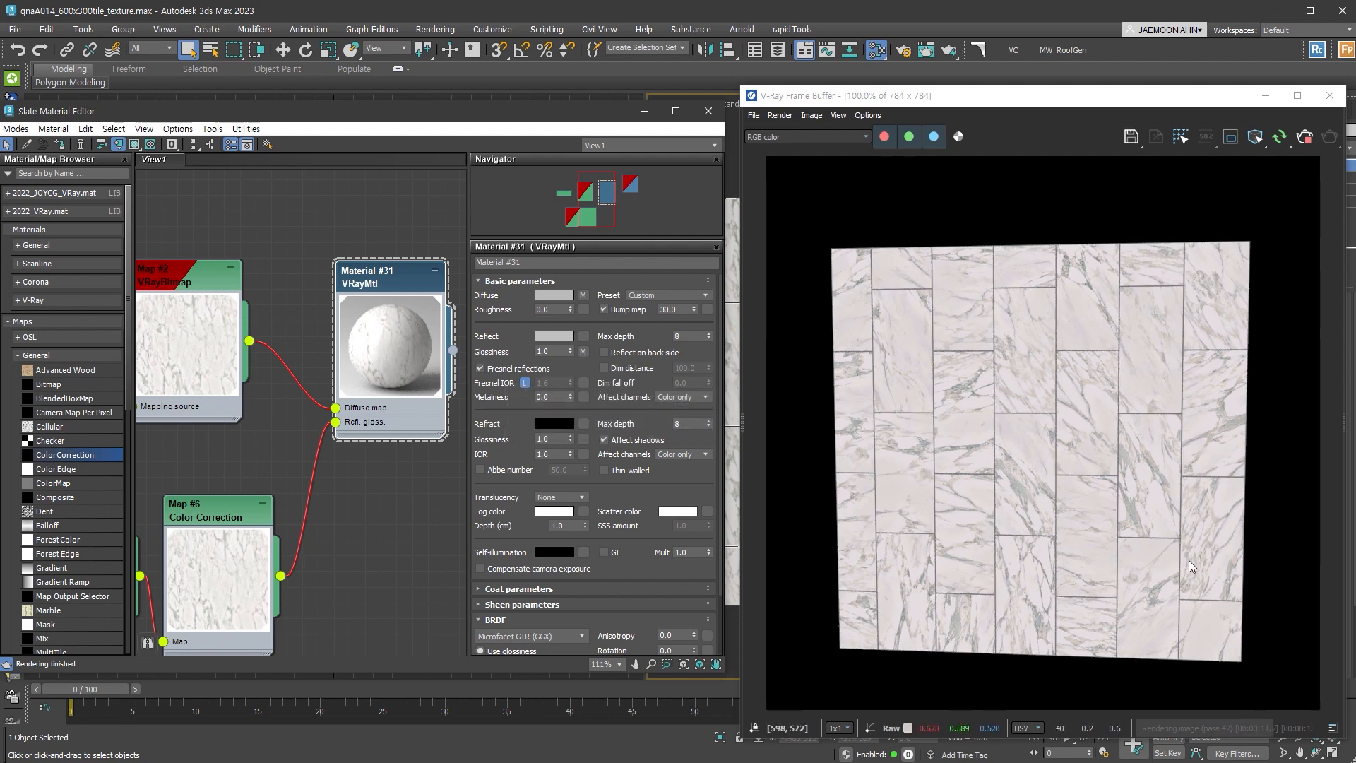
# Delete the copied VRayBitmap and the Color Correction node
pyautogui.scroll(-2, 347, 565)
pyautogui.moveTo(346, 566); pyautogui.dragTo(428, 474, button='middle')
pyautogui.moveTo(389, 605)
pyautogui.mouseDown()
pyautogui.moveTo(237, 472)
pyautogui.moveTo(217, 472)
pyautogui.mouseUp()
pyautogui.press('Delete')
# Replace the VRayBitmap's marble image with TexturesCom_Wood_BambooWall_1K_albedo.tif
pyautogui.doubleClick(182, 326)
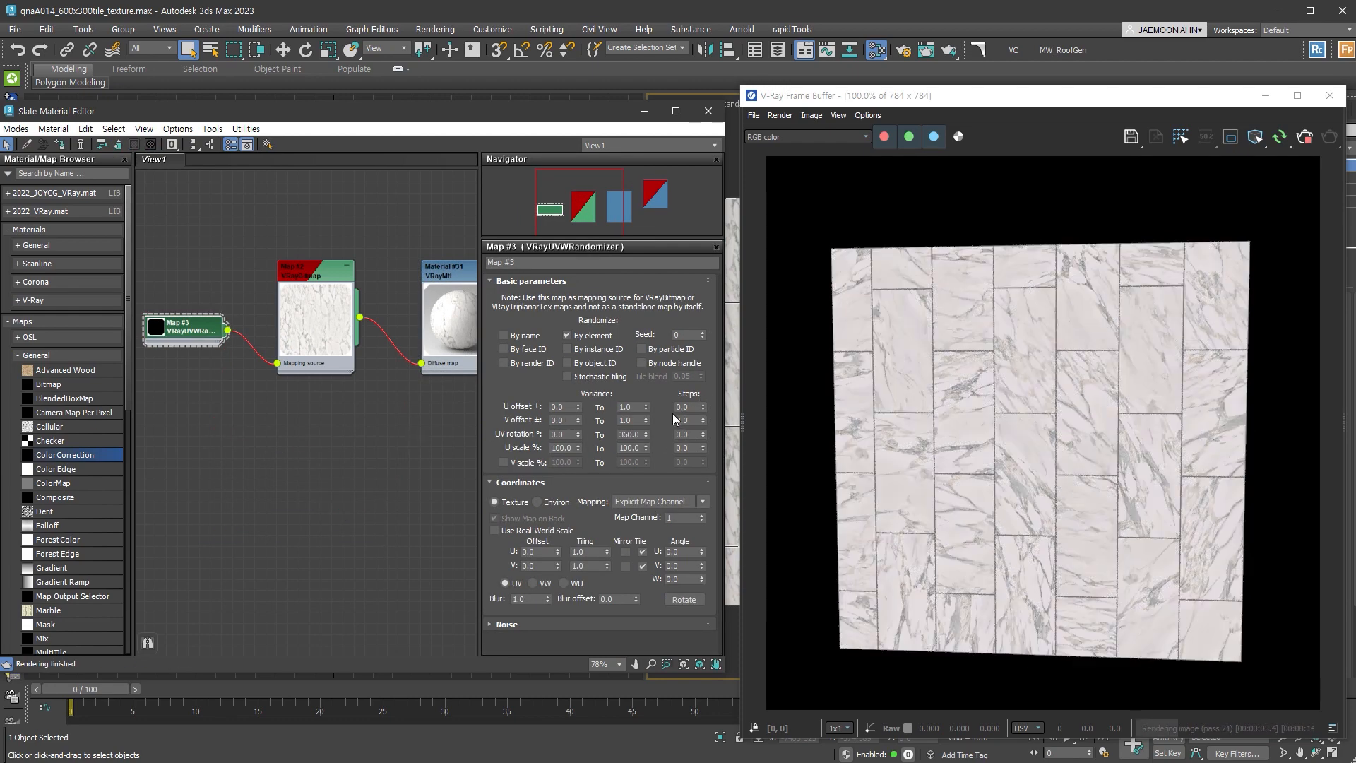
pyautogui.moveTo(326, 352); pyautogui.dragTo(290, 403, button='middle')
pyautogui.doubleClick(281, 329)
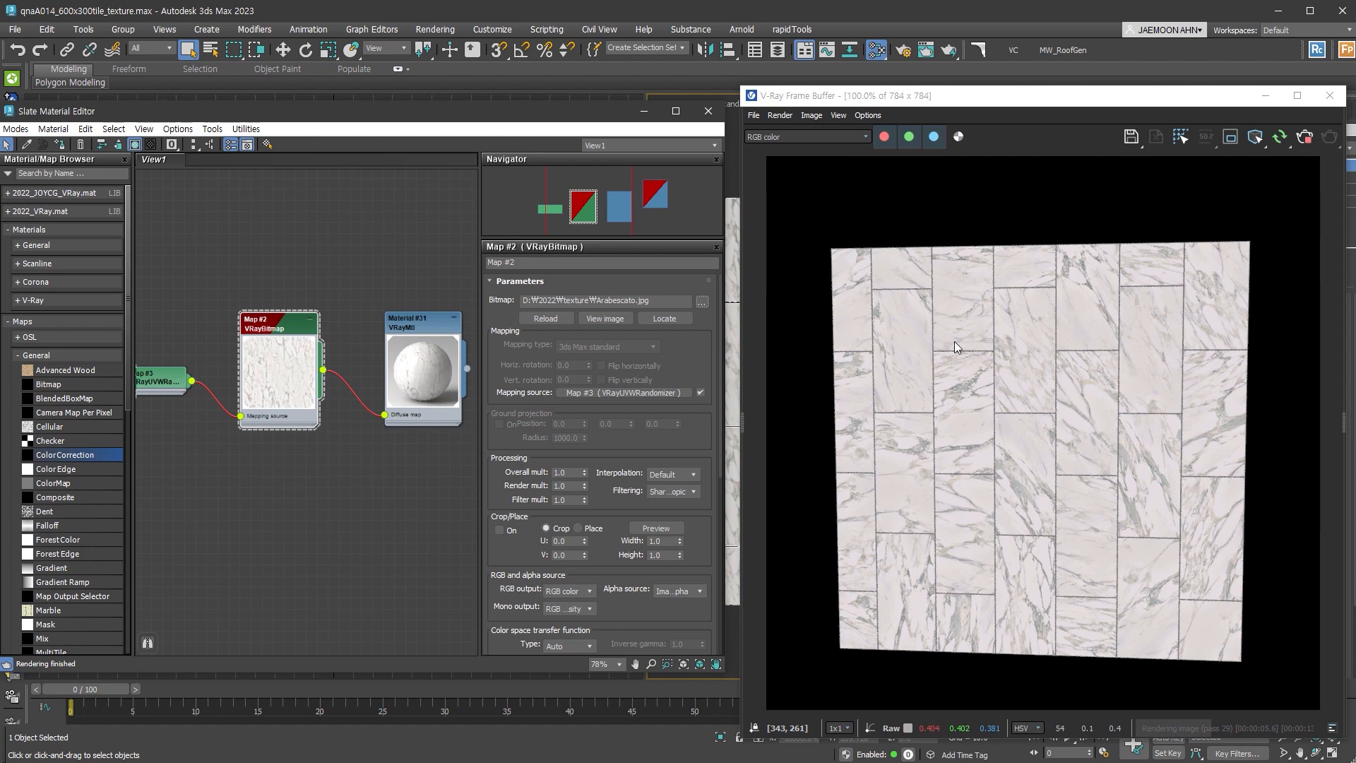
pyautogui.click(702, 302)
pyautogui.click(283, 249)
pyautogui.scroll(-10, 272, 245)
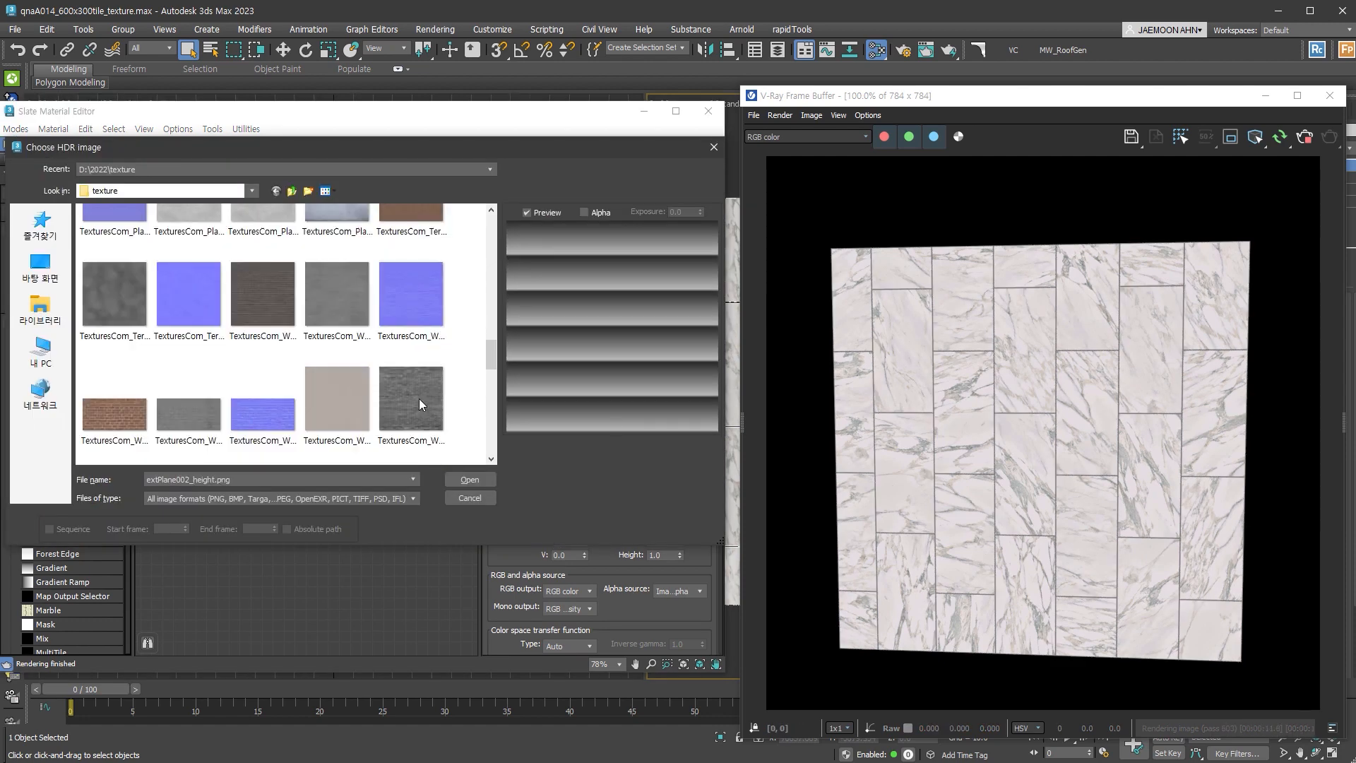
pyautogui.click(337, 396)
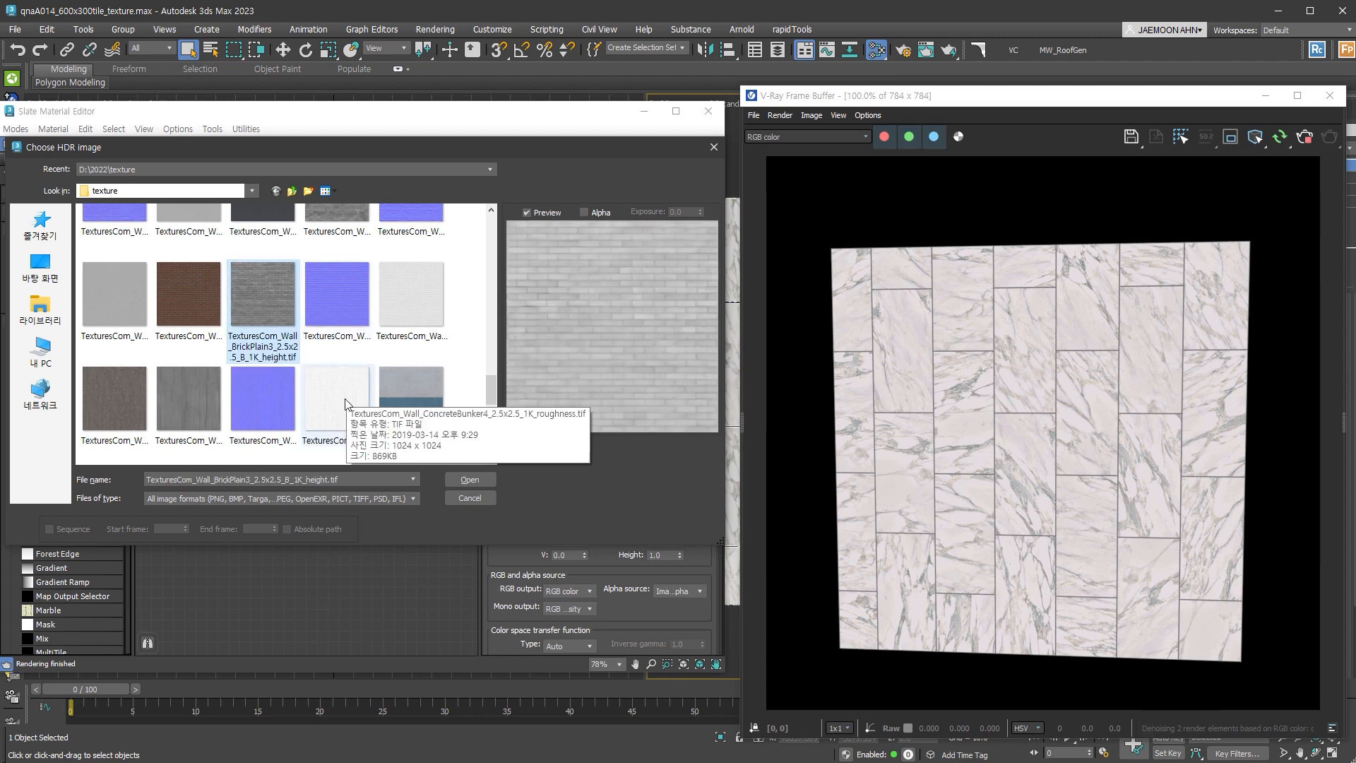
pyautogui.scroll(-3, 367, 381)
pyautogui.click(416, 353)
pyautogui.doubleClick(416, 353)
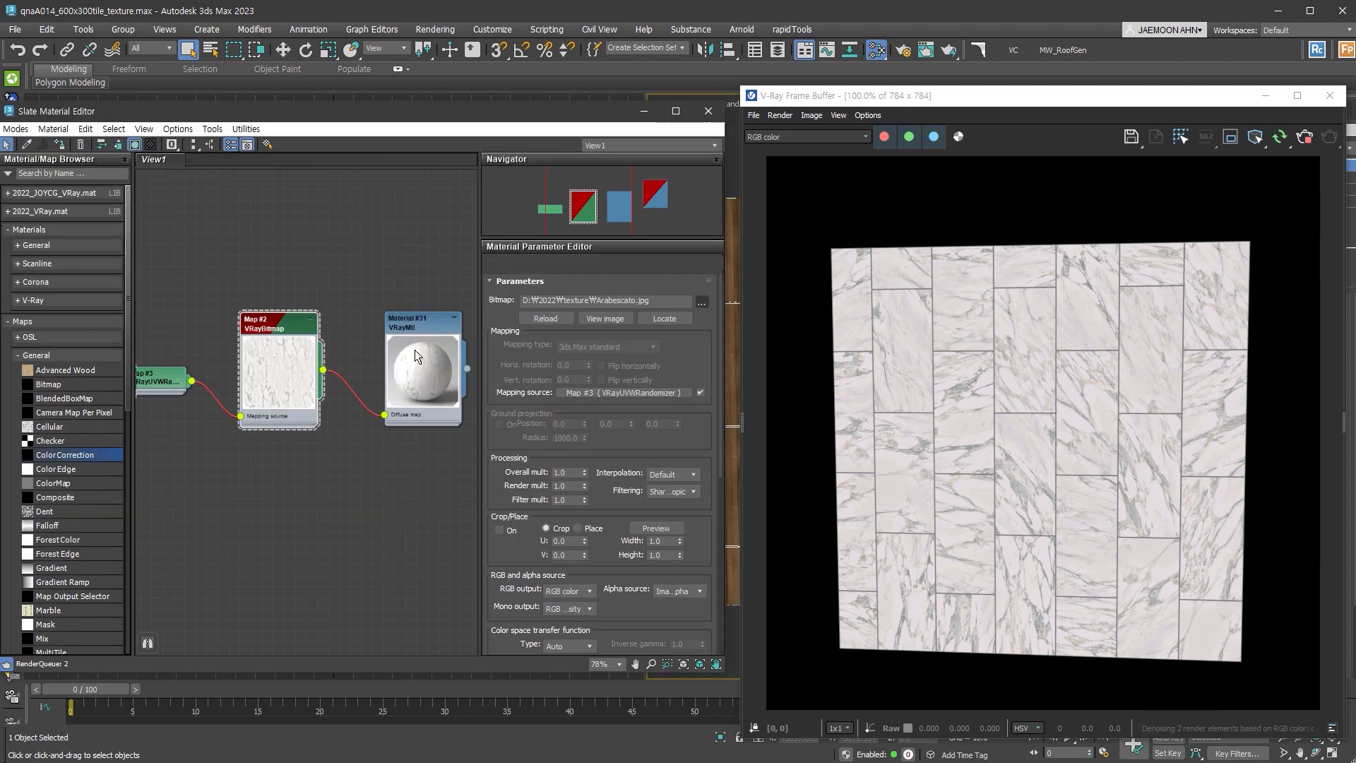
# Set the VRayUVWRandomizer's UV rotation steps to 4
pyautogui.moveTo(154, 378); pyautogui.dragTo(234, 363, button='middle')
pyautogui.click(234, 362)
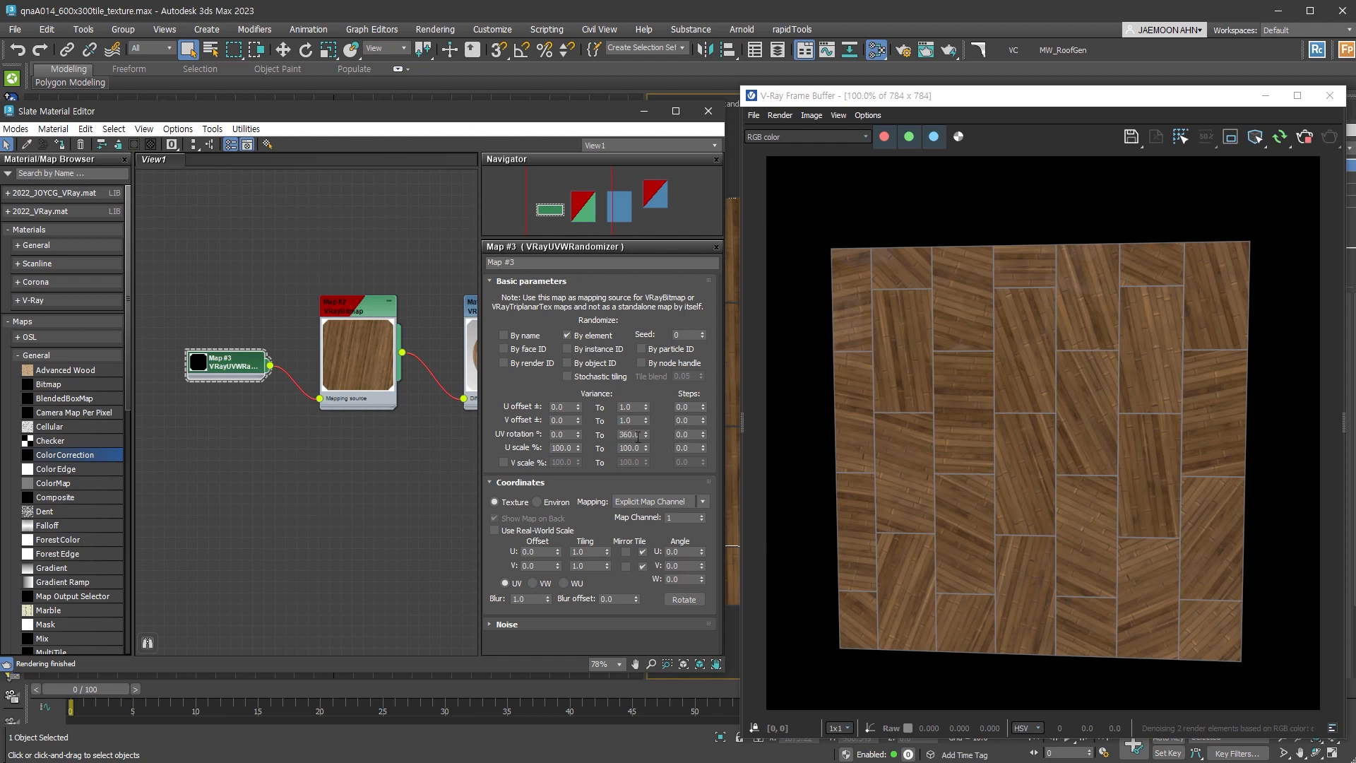
pyautogui.moveTo(692, 436); pyautogui.dragTo(651, 442)
pyautogui.press('Return')
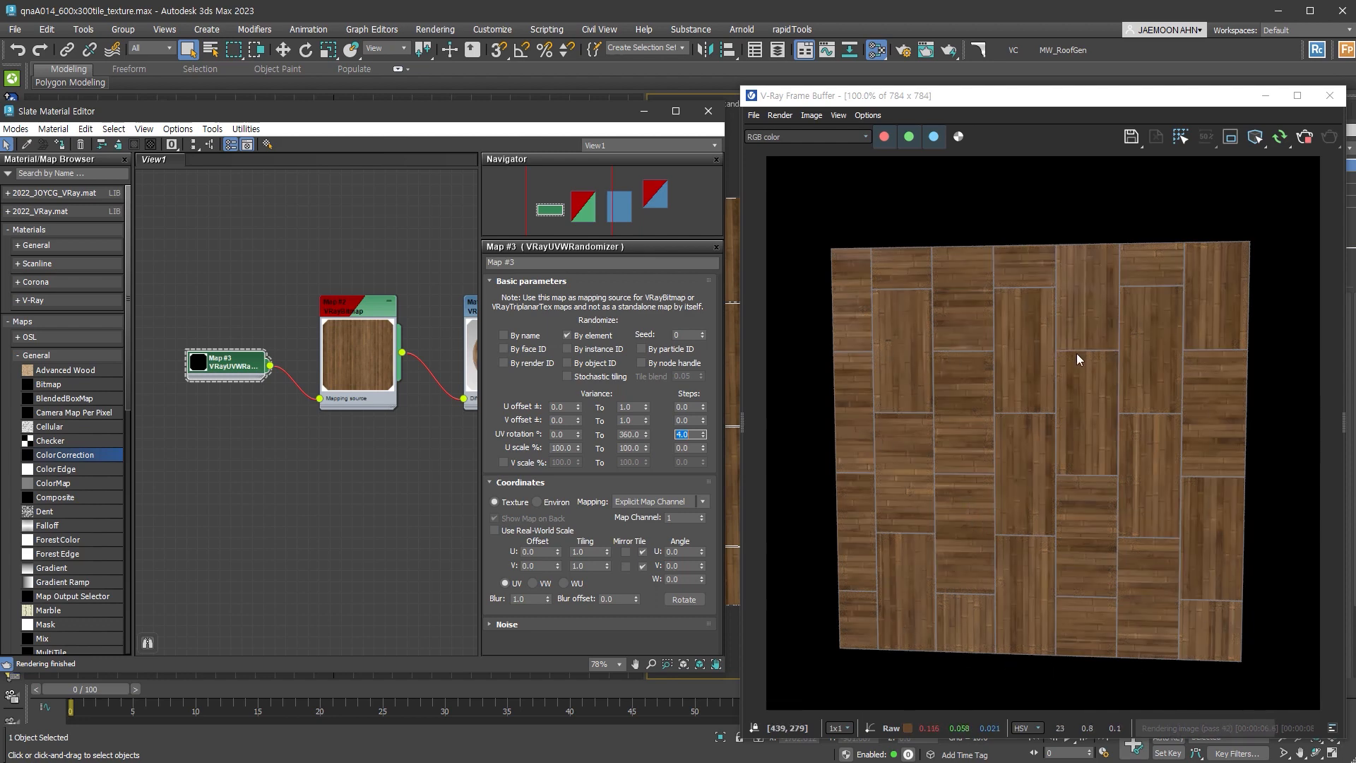
# Raise the VRayUVWRandomizer's seed to 3 to get a different random layout of the tiles
pyautogui.click(705, 332)
pyautogui.click(705, 332)
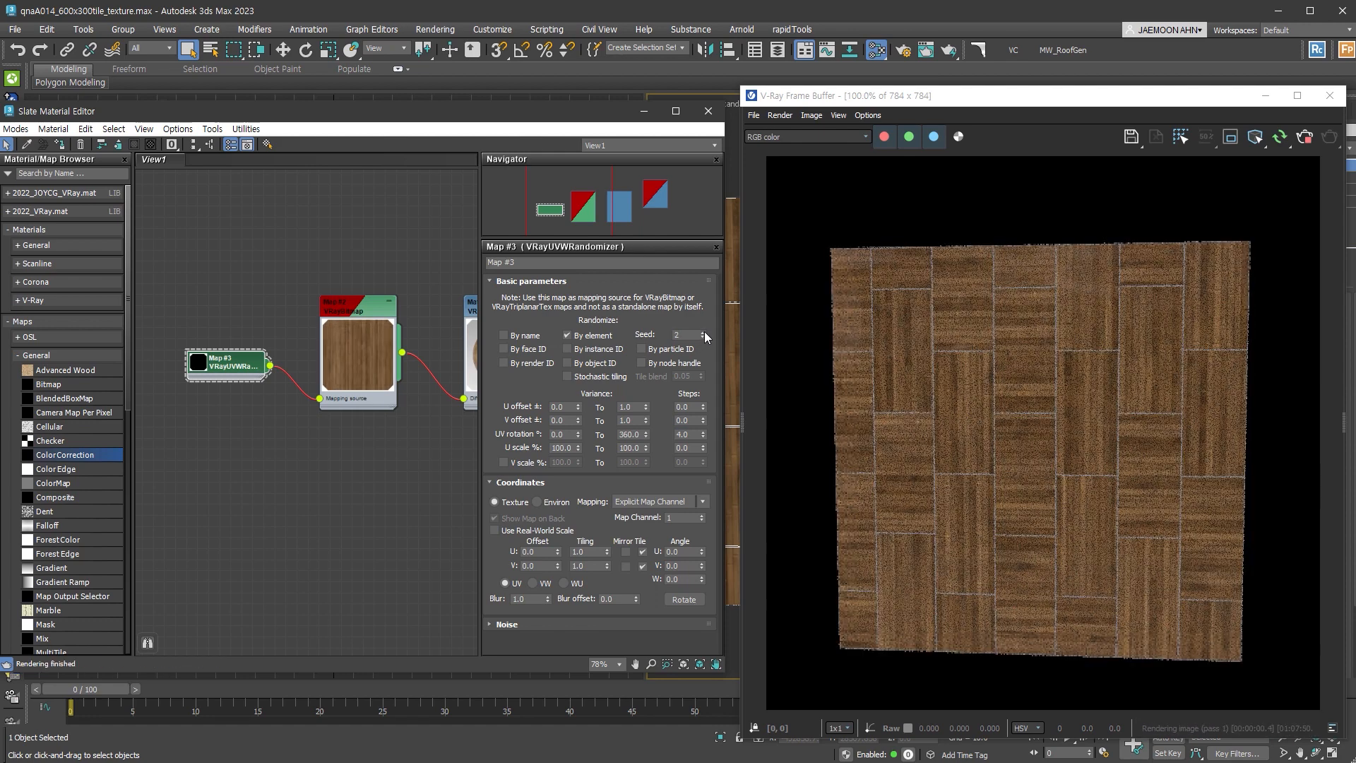
pyautogui.click(705, 332)
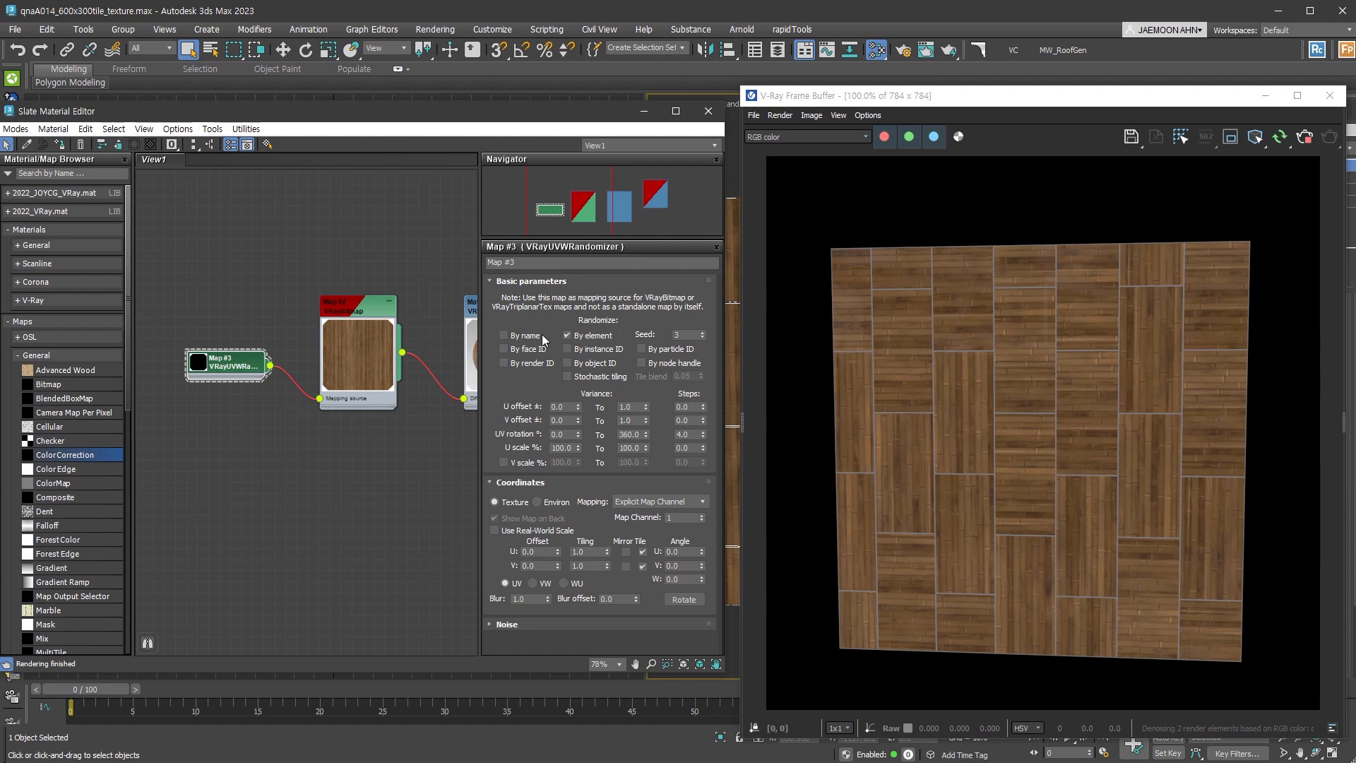
# Load the marble image Arabescato.jpg back into the VRayBitmap
pyautogui.doubleClick(381, 312)
pyautogui.click(702, 301)
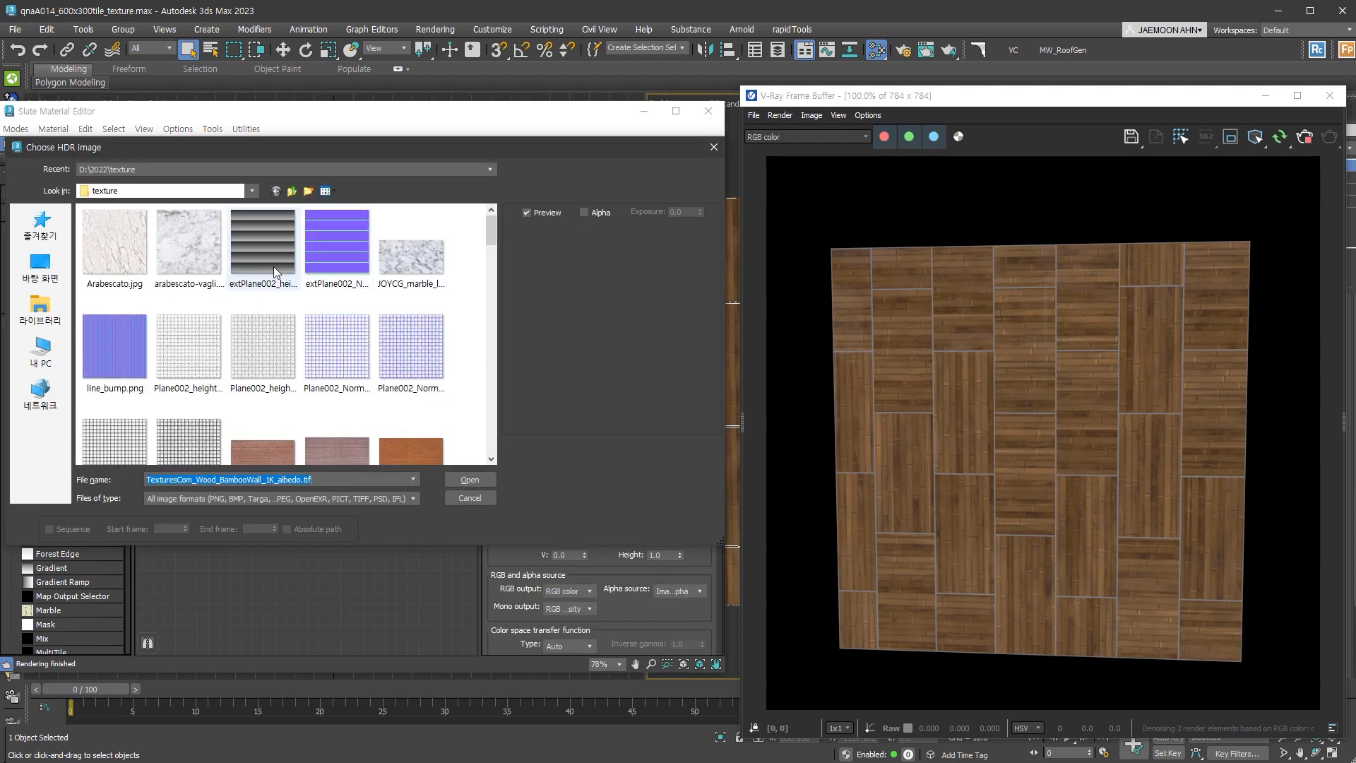
pyautogui.doubleClick(117, 243)
pyautogui.moveTo(435, 456); pyautogui.dragTo(352, 487, button='middle')
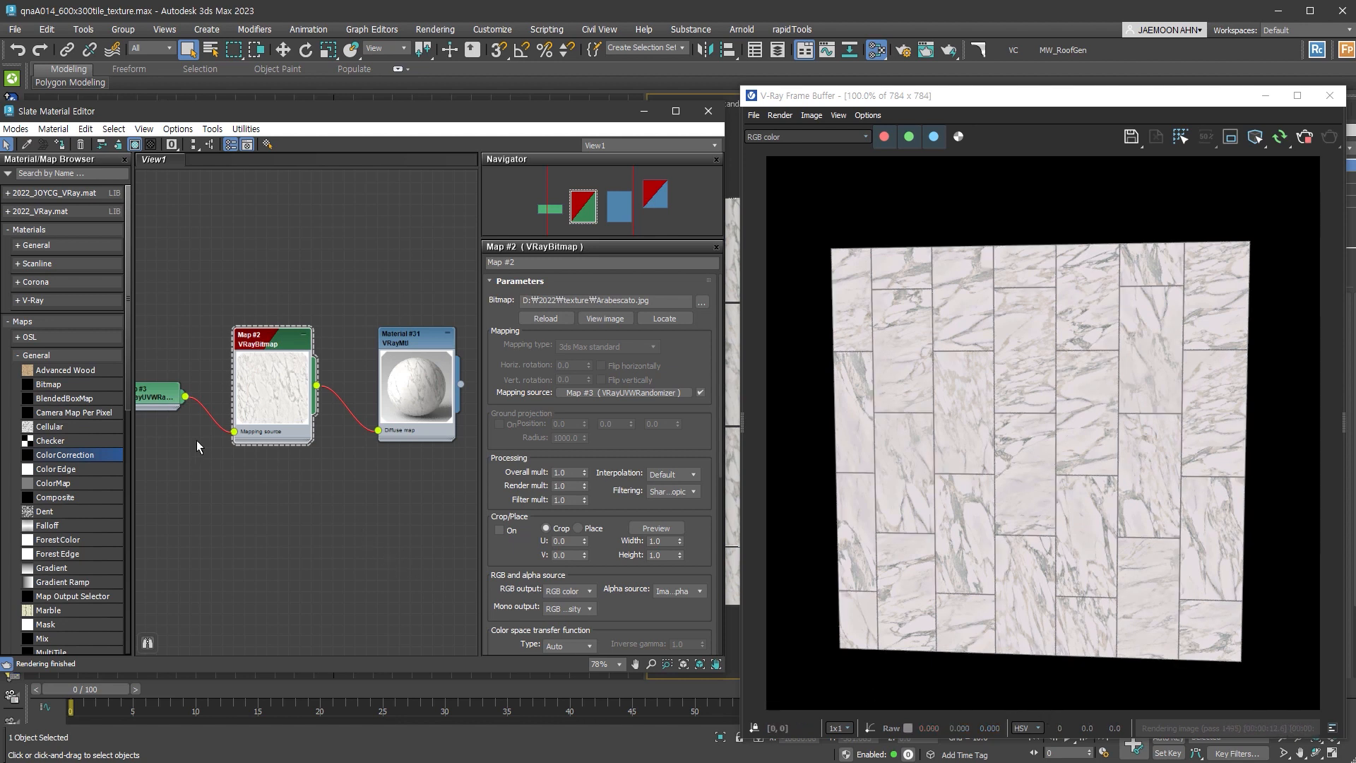
# Open the VRayUVWRandomizer's parameters
pyautogui.moveTo(287, 412); pyautogui.dragTo(381, 406, button='middle')
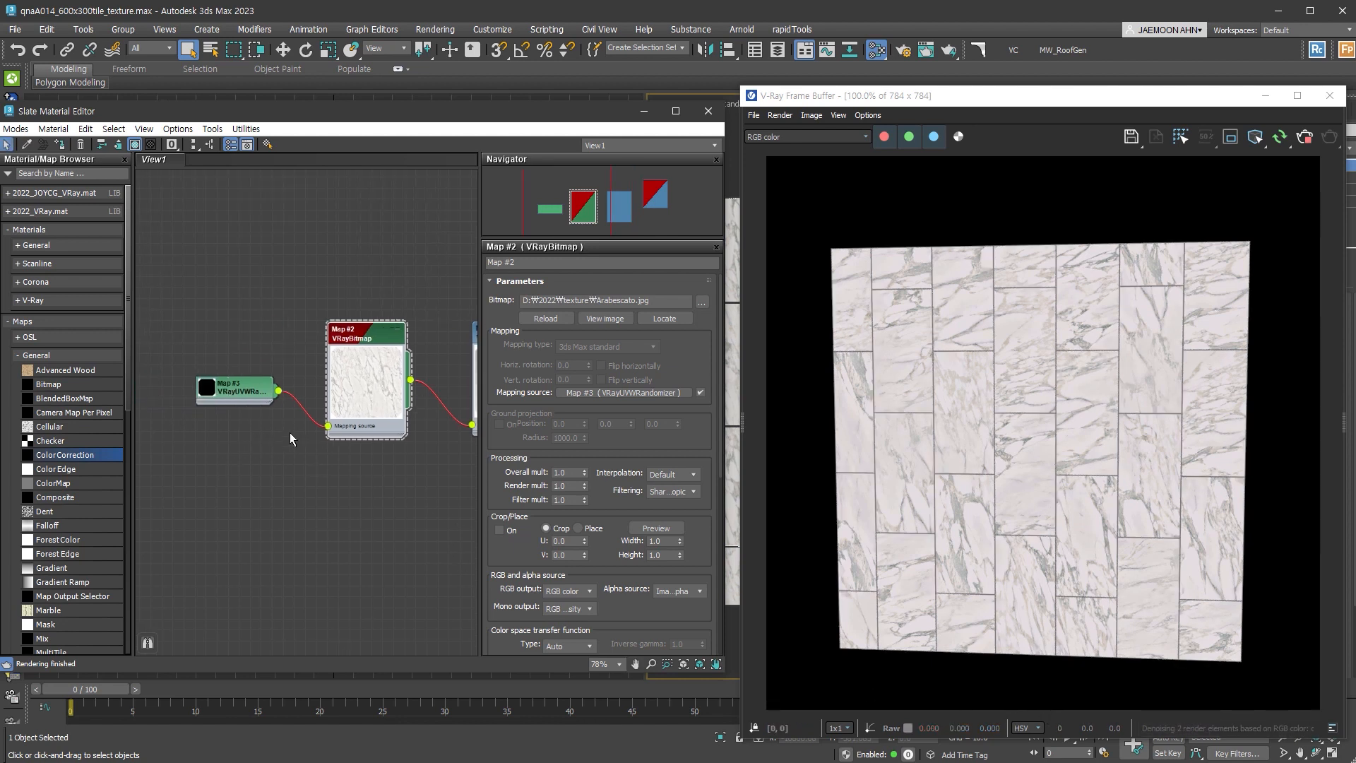
pyautogui.click(268, 391)
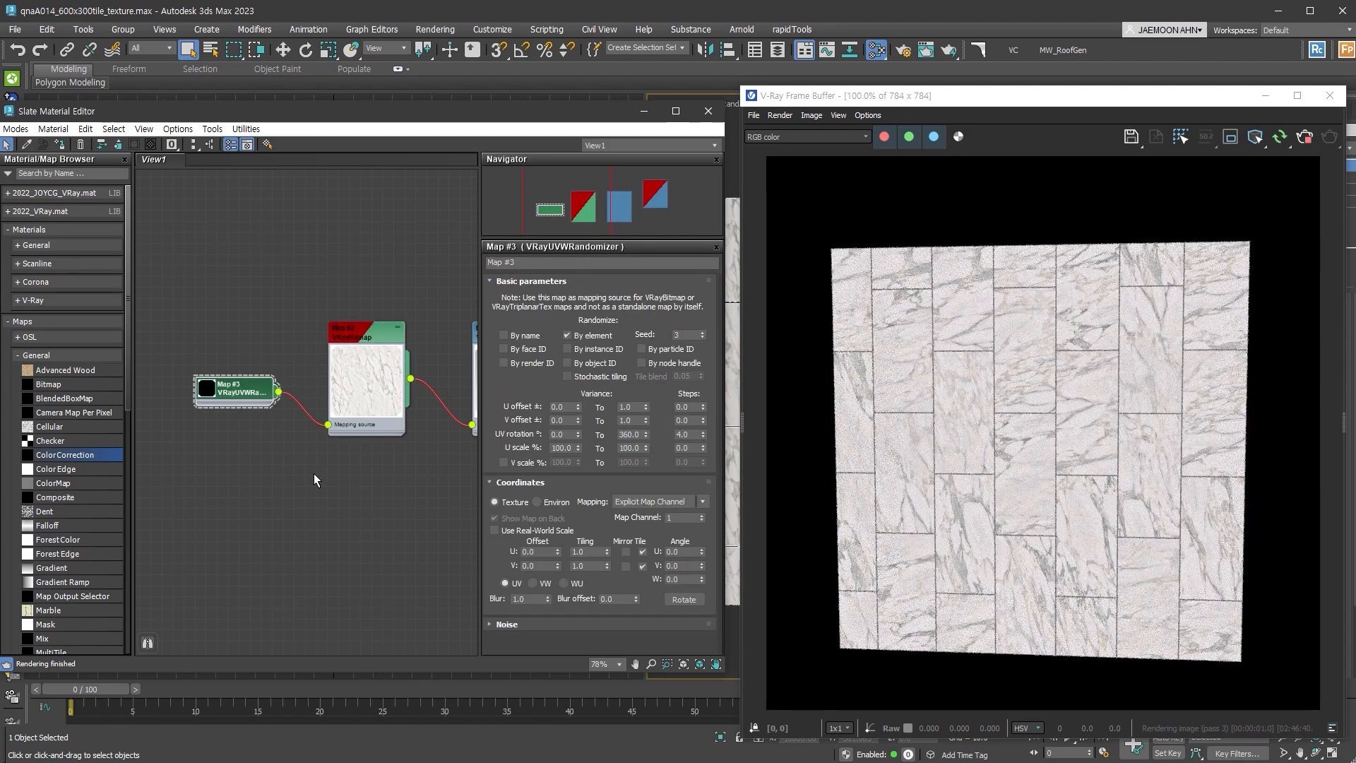